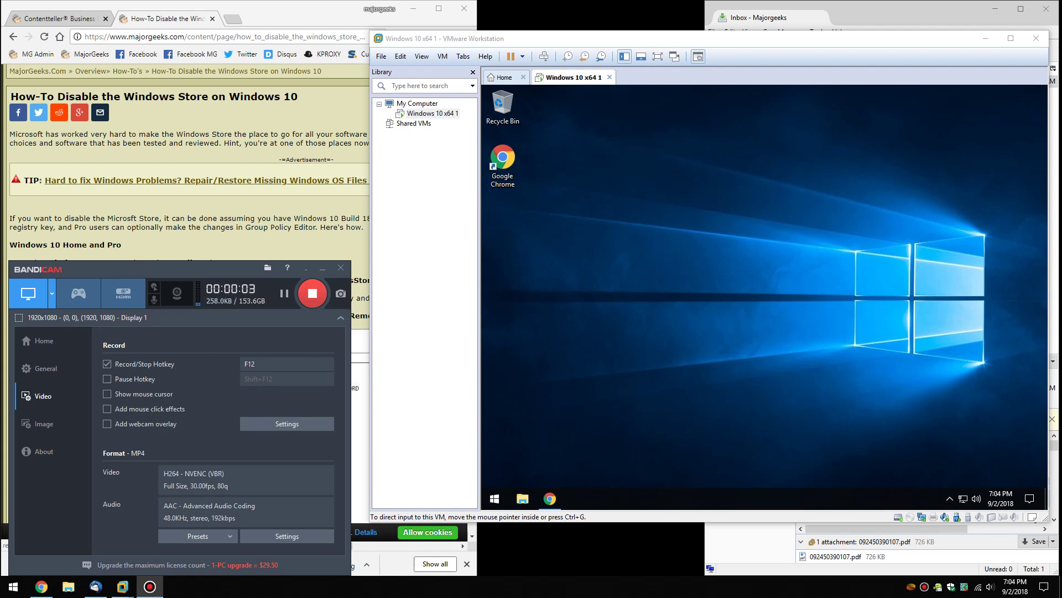
- Launch Registry Editor with regedit in the Windows 10 virtual machine and allow it to make changes
scroll(188, 166, "down", 1)
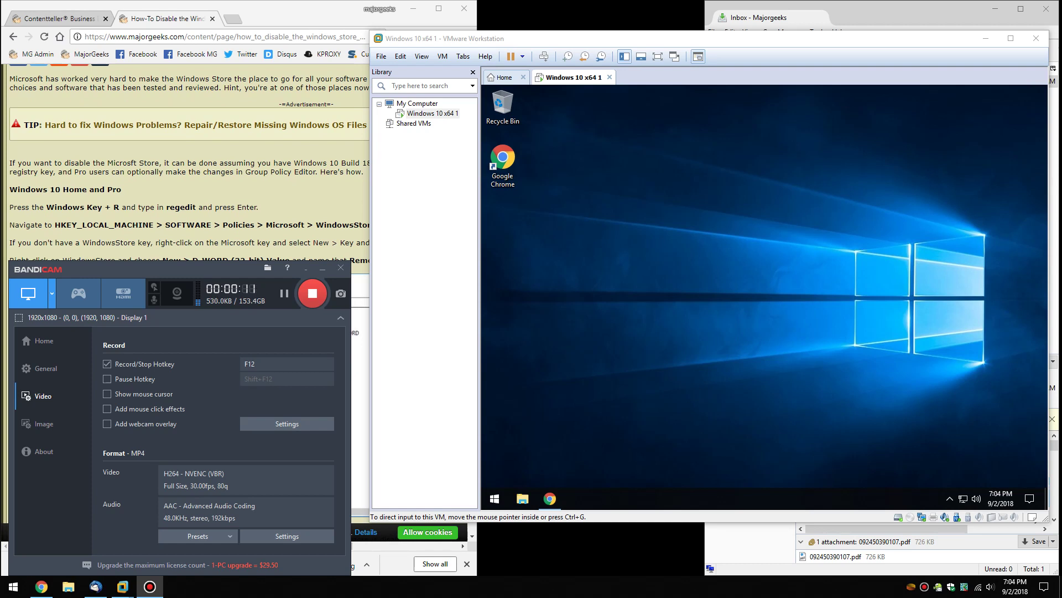
scroll(188, 166, "down", 2)
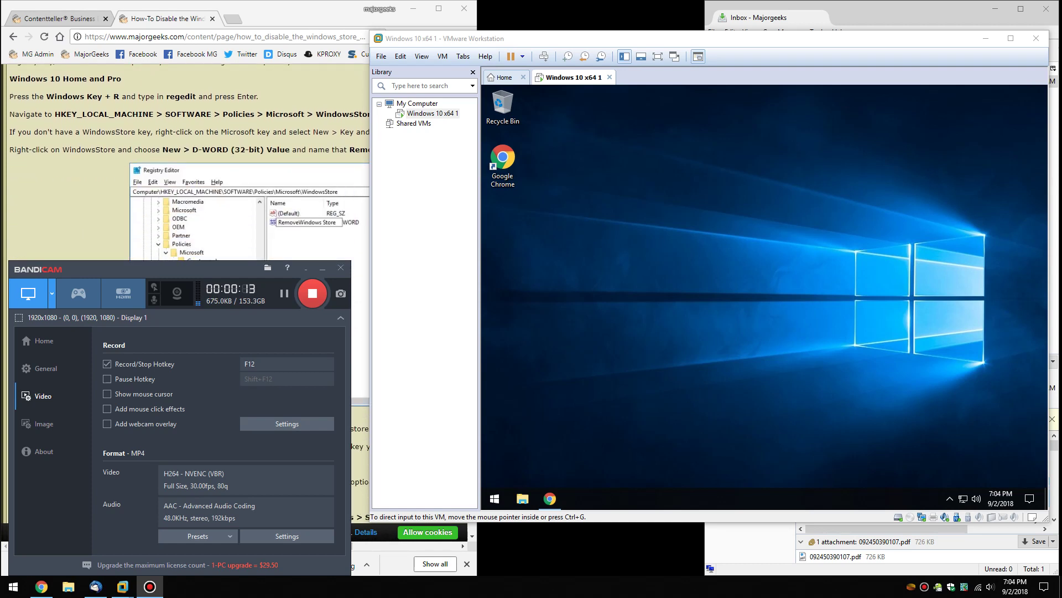
left_click(764, 288)
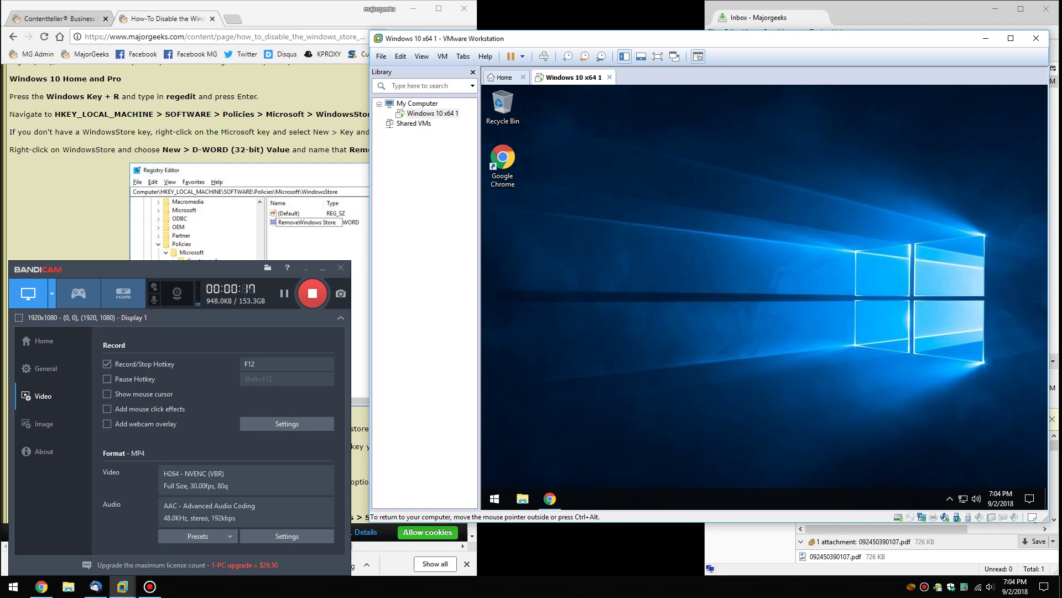
key("super+r")
key("super+r")
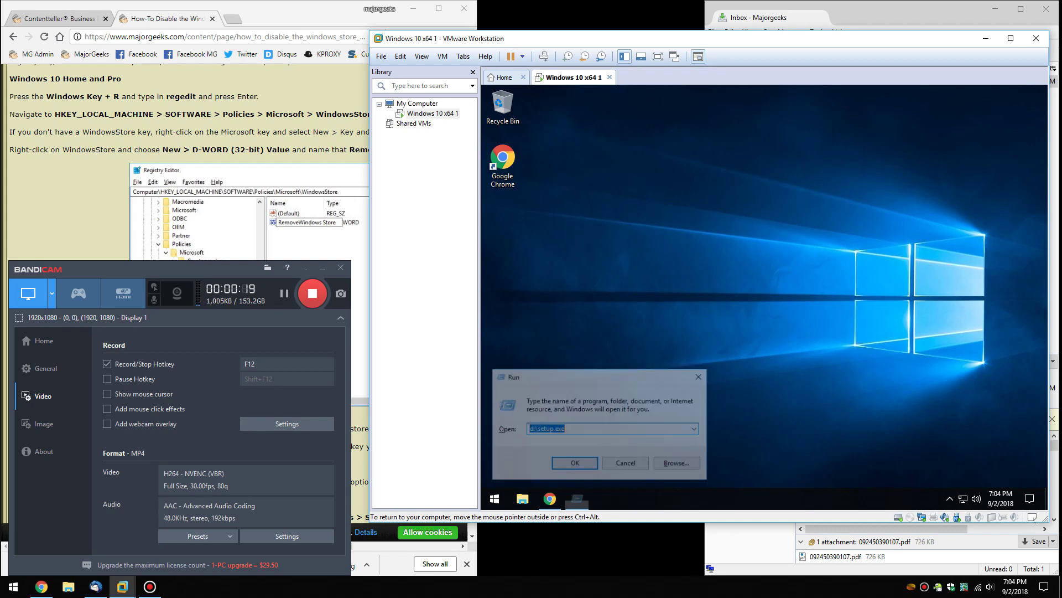
type("regedit")
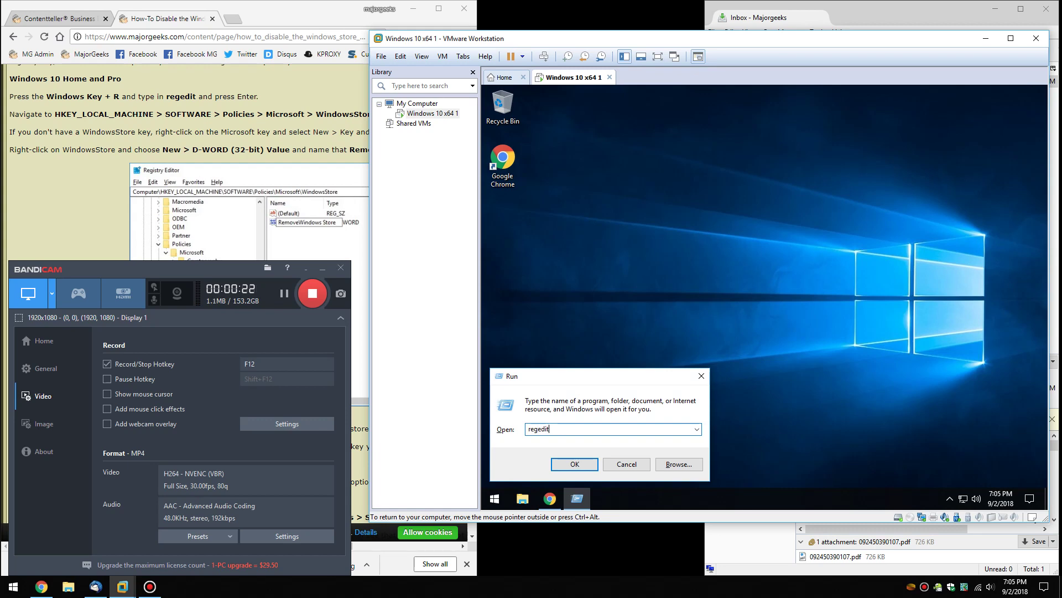
key("Return")
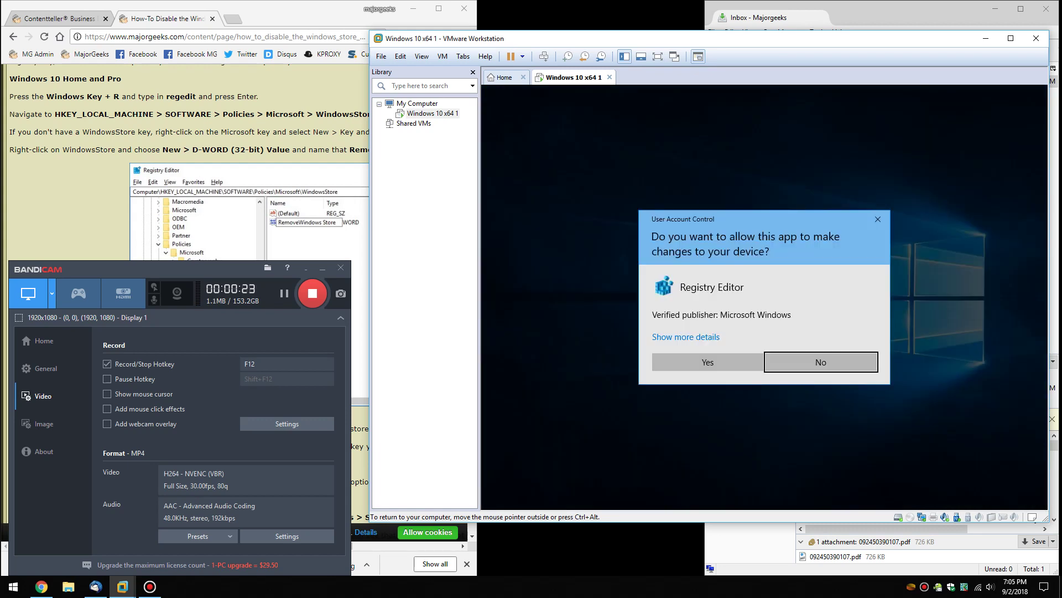
left_click(707, 362)
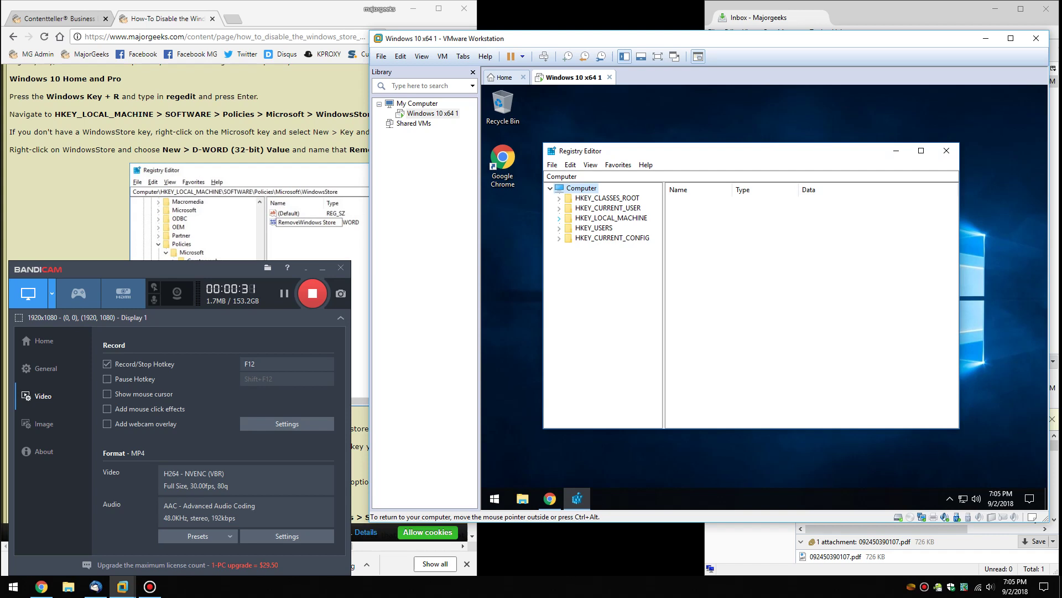
- Expand the registry tree to HKEY_LOCAL_MACHINE\SOFTWARE\Policies\Microsoft and widen the tree area to show full key names
left_click(559, 217)
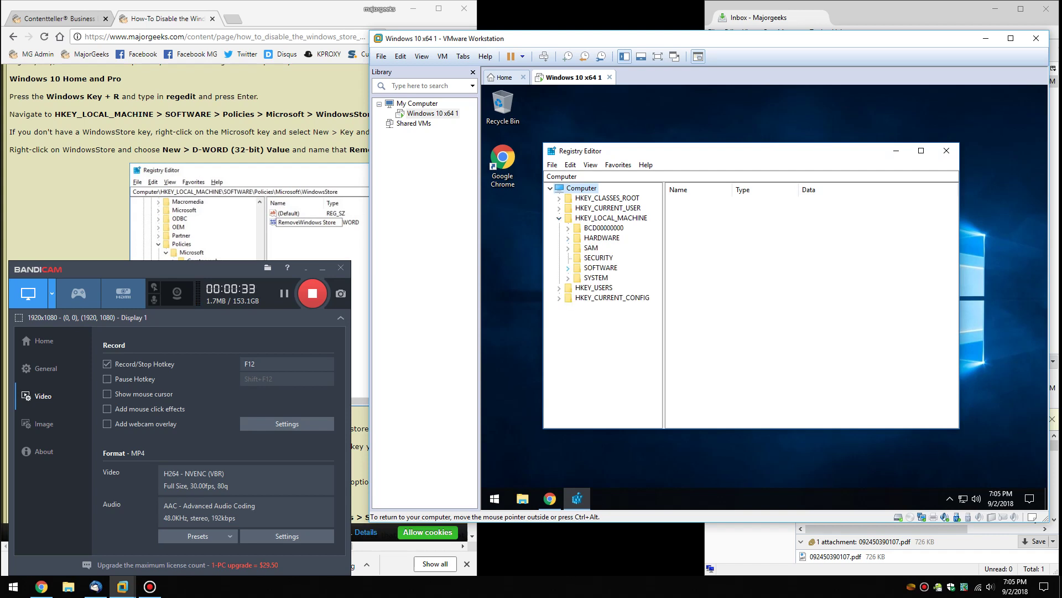
left_click(568, 267)
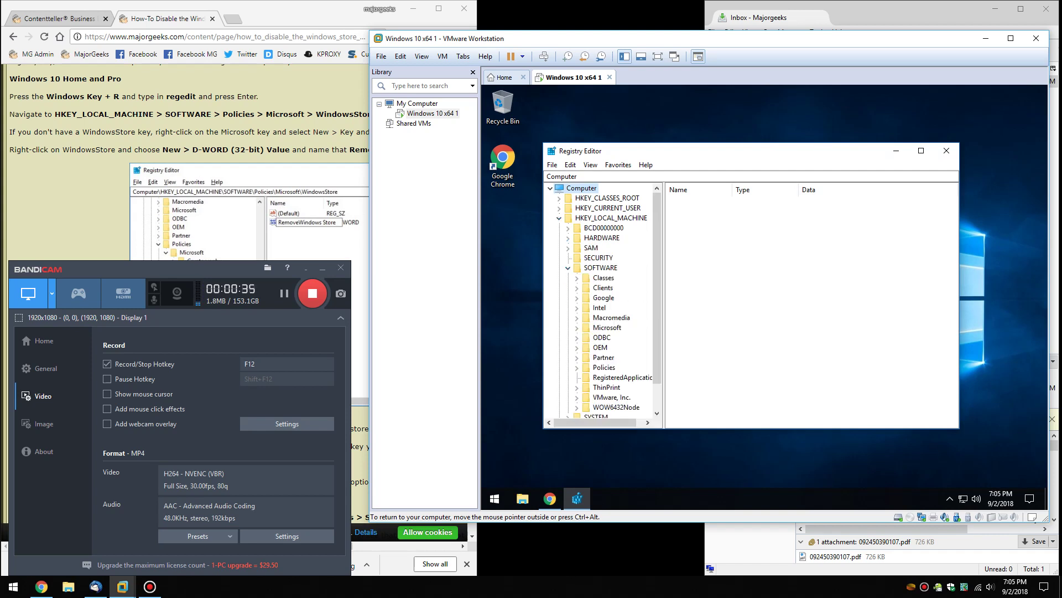
scroll(576, 287, "down", 1)
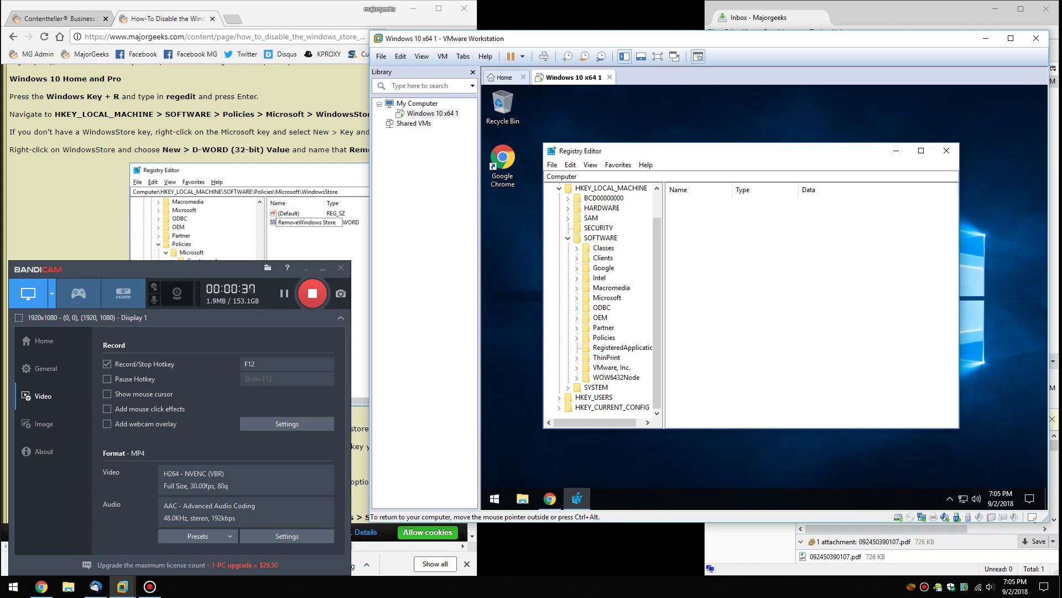
left_click(577, 337)
scroll(576, 337, "down", 1)
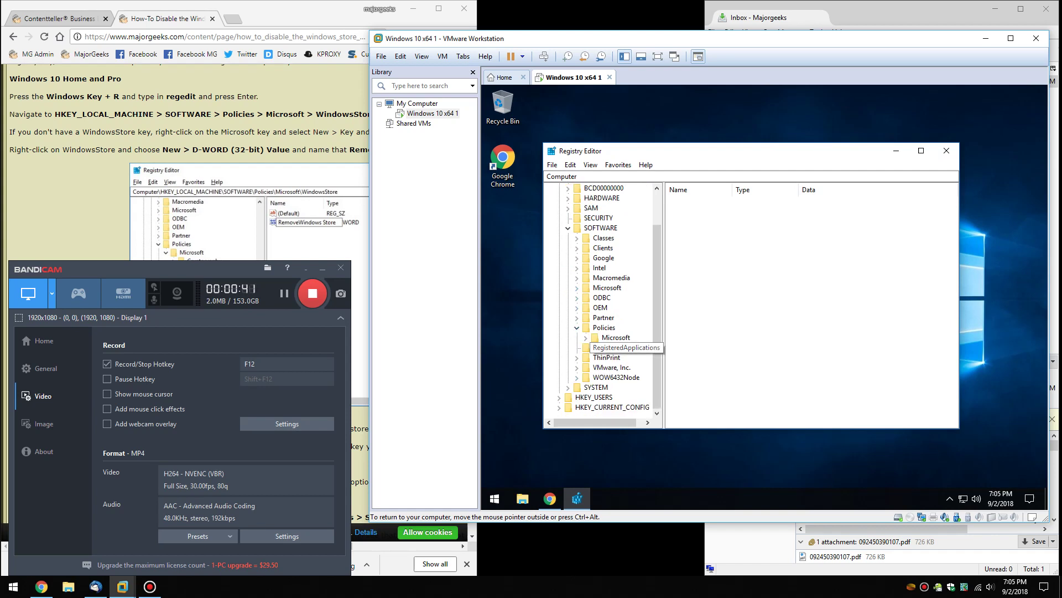
left_click(586, 338)
scroll(587, 338, "down", 3)
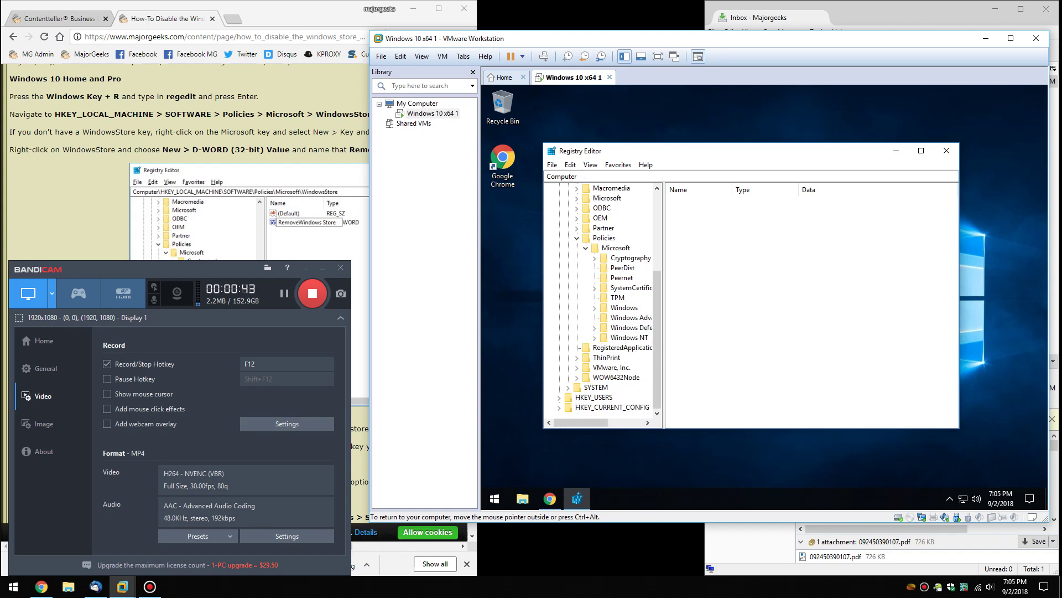
left_click_drag(664, 310, 741, 310)
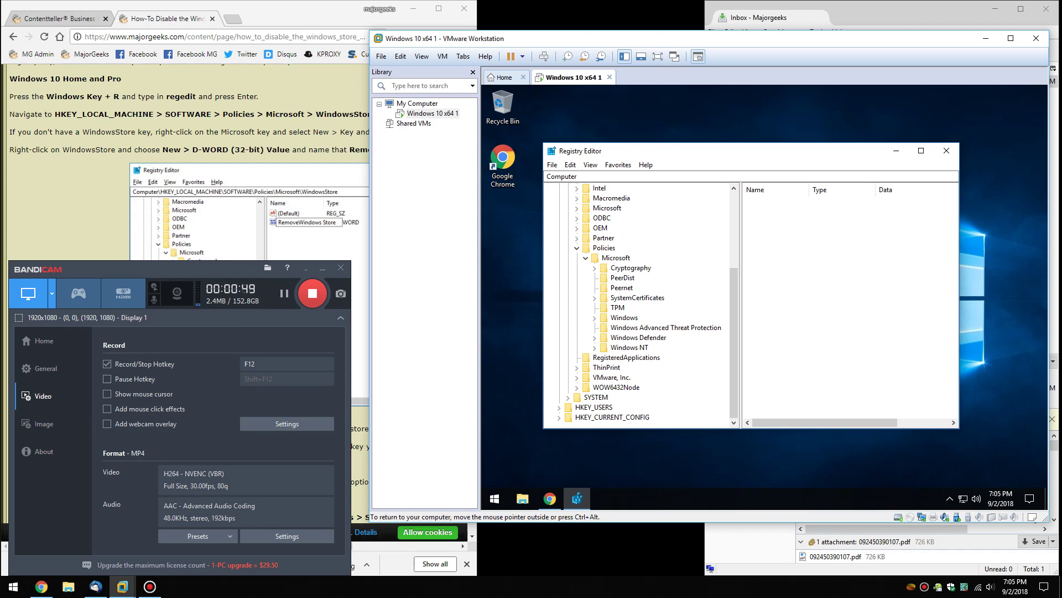
- Create a new key named WindowsStore under HKEY_LOCAL_MACHINE\SOFTWARE\Policies\Microsoft
left_click(617, 257)
right_click(620, 258)
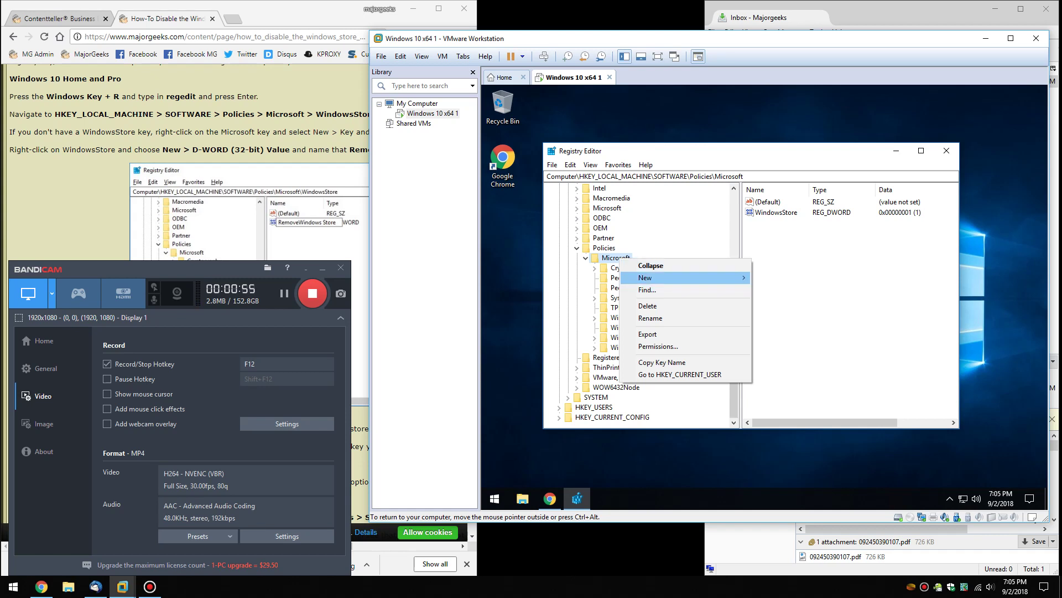
mouse_move(645, 278)
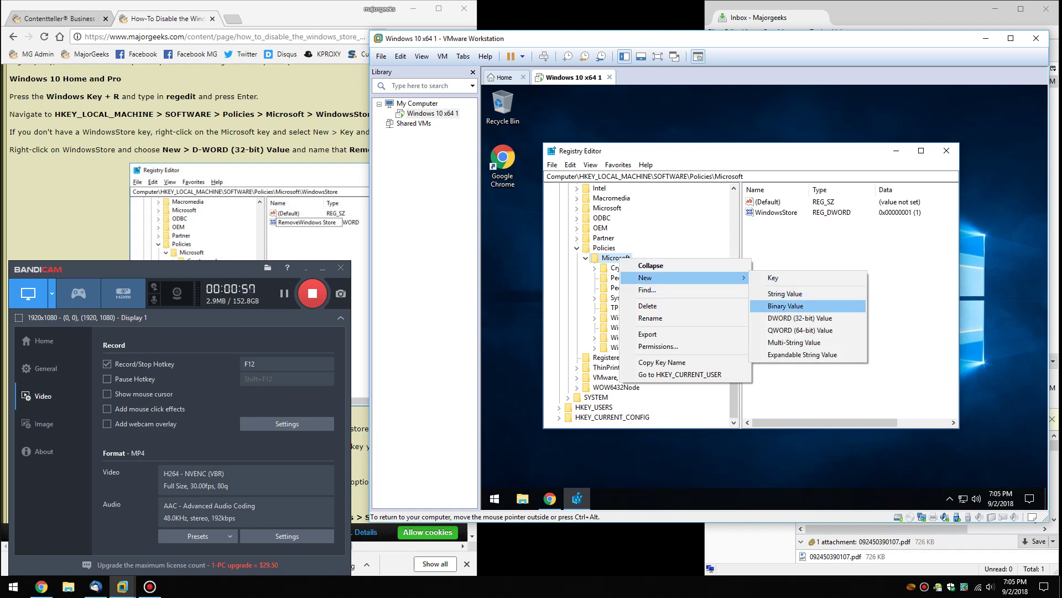
left_click(773, 277)
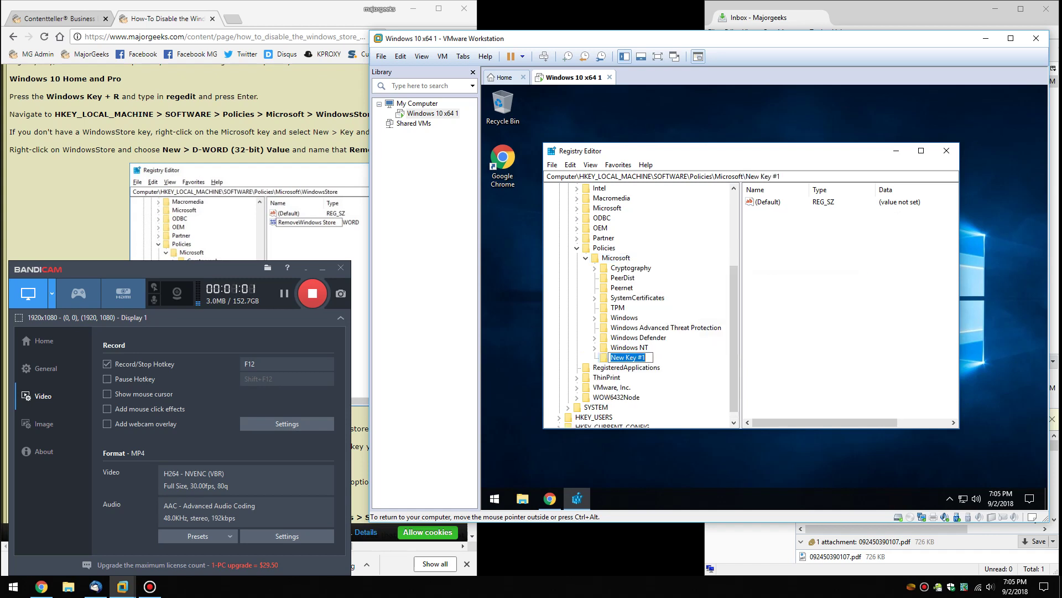
type("WindowsStore")
key("Return")
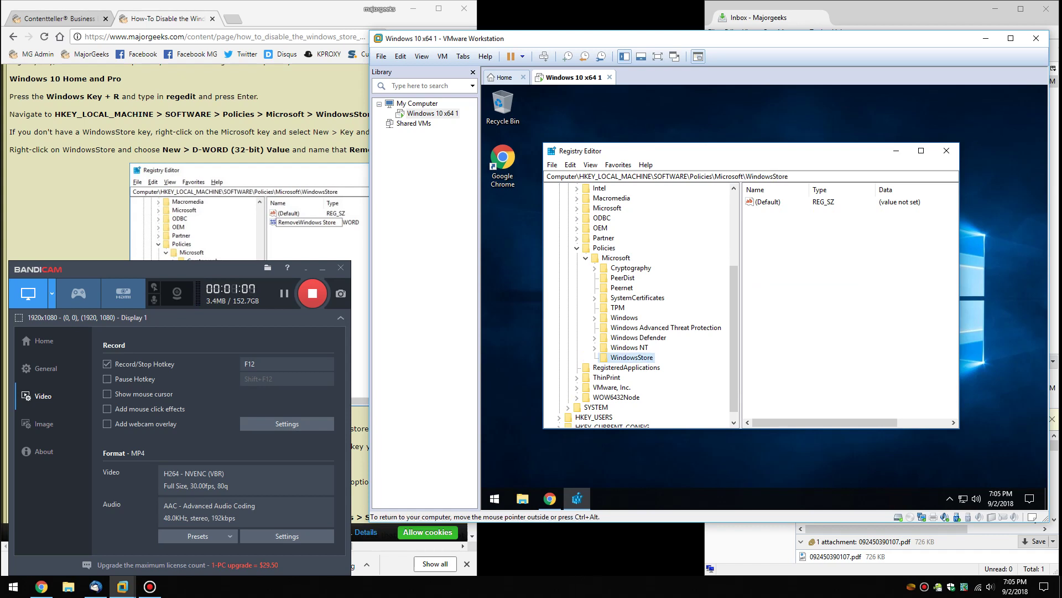
- Add a DWORD (32-bit) value named RemoveWindowsStore to the WindowsStore key
right_click(634, 359)
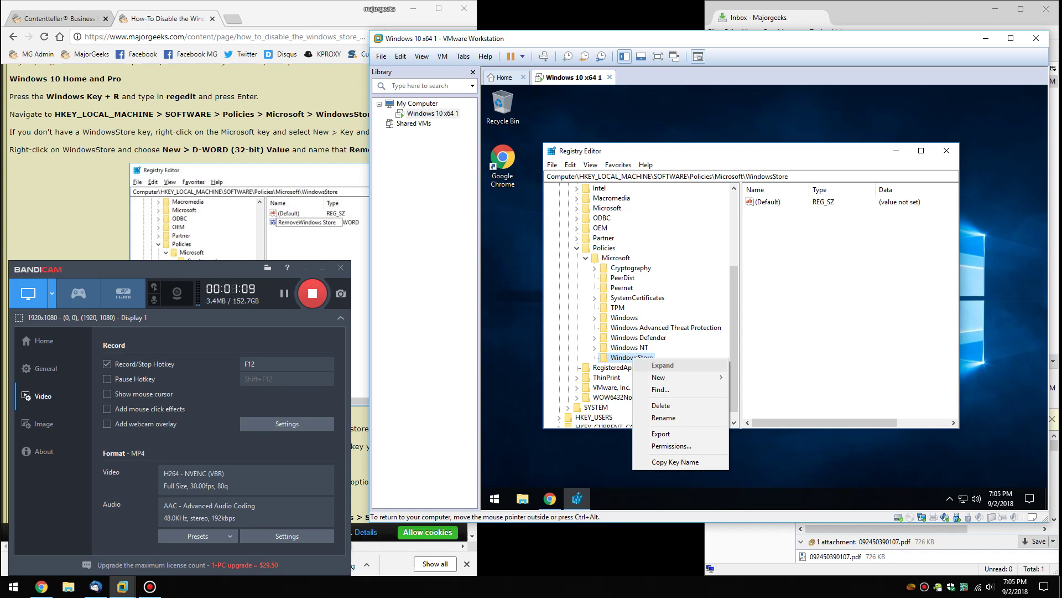
mouse_move(658, 377)
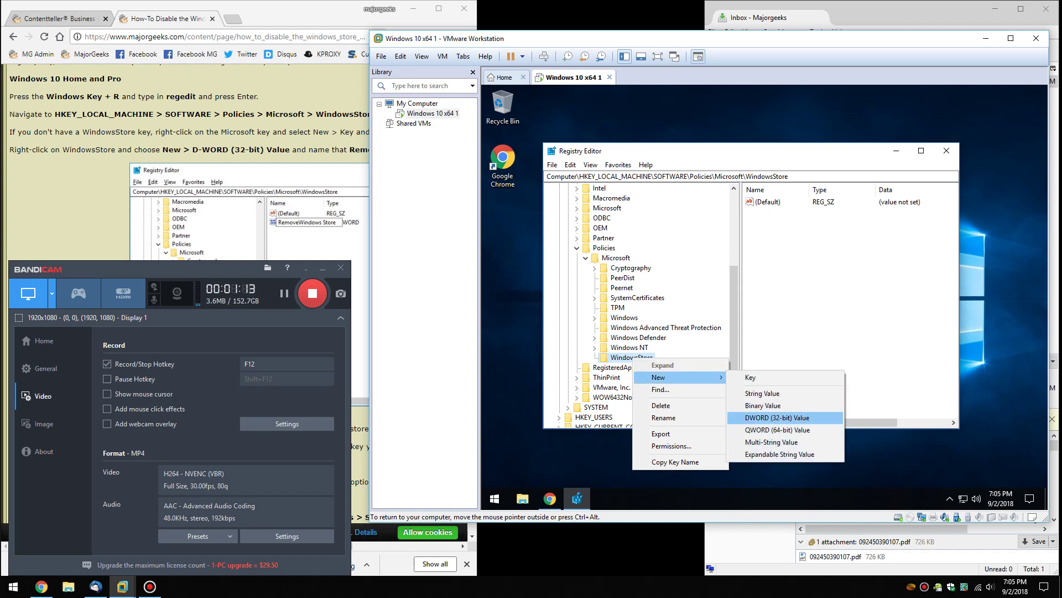
left_click(777, 417)
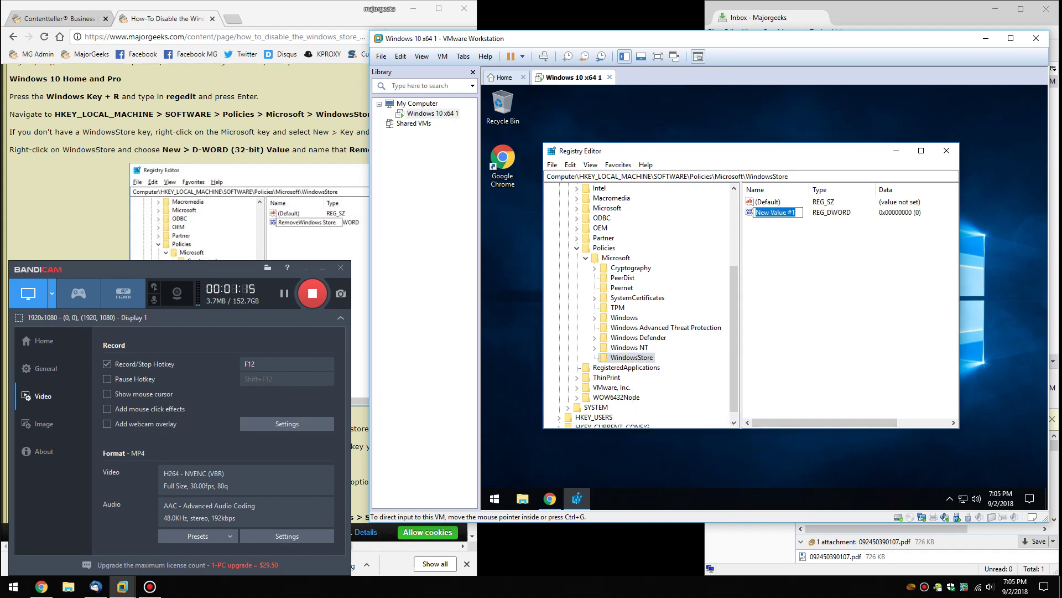
left_click(310, 123)
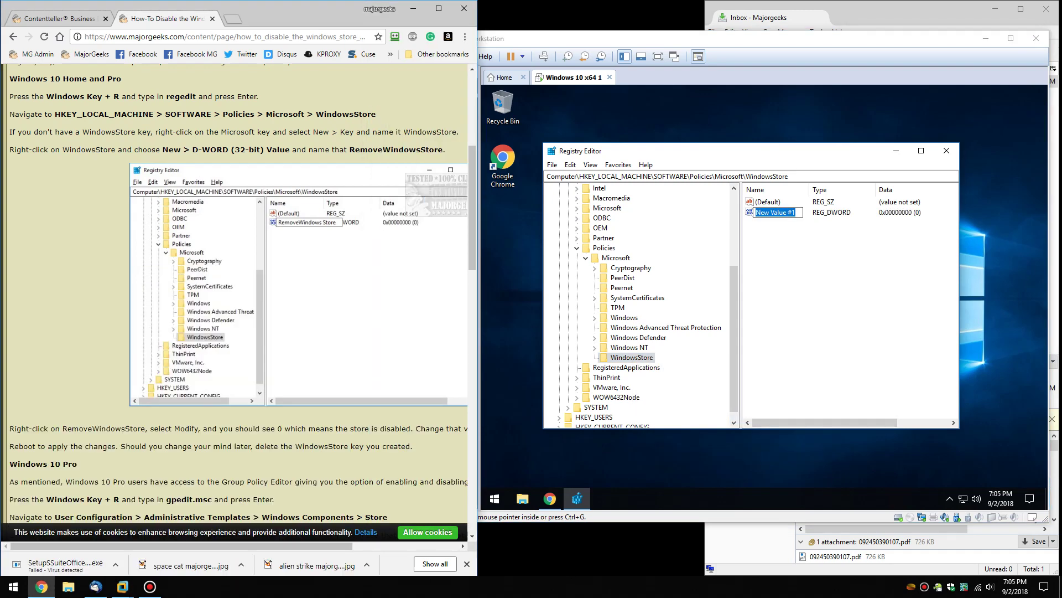
key("alt+Tab")
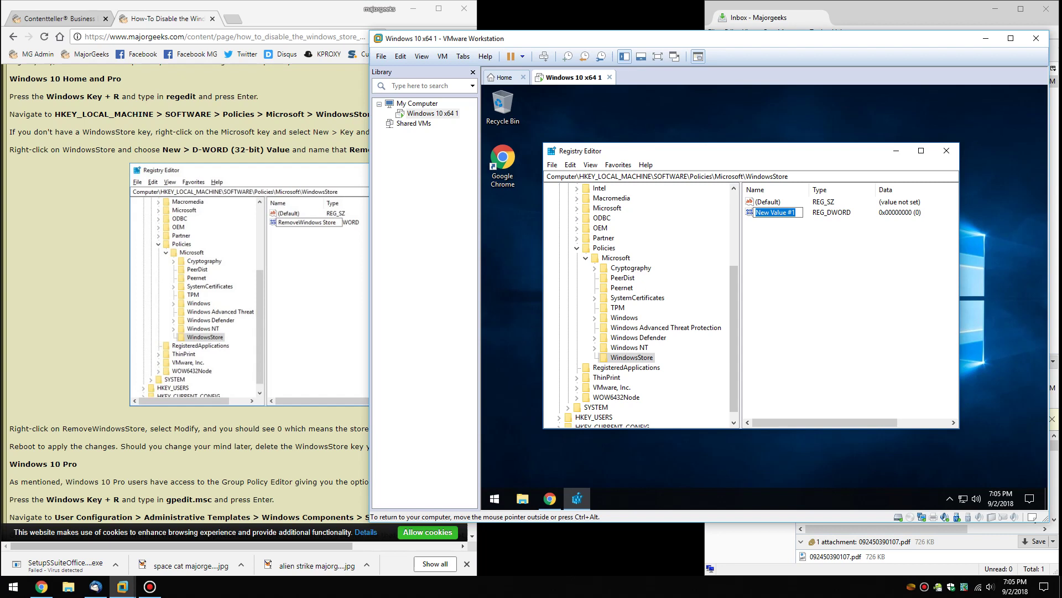
type("RemoveWindowsStore")
key("Return")
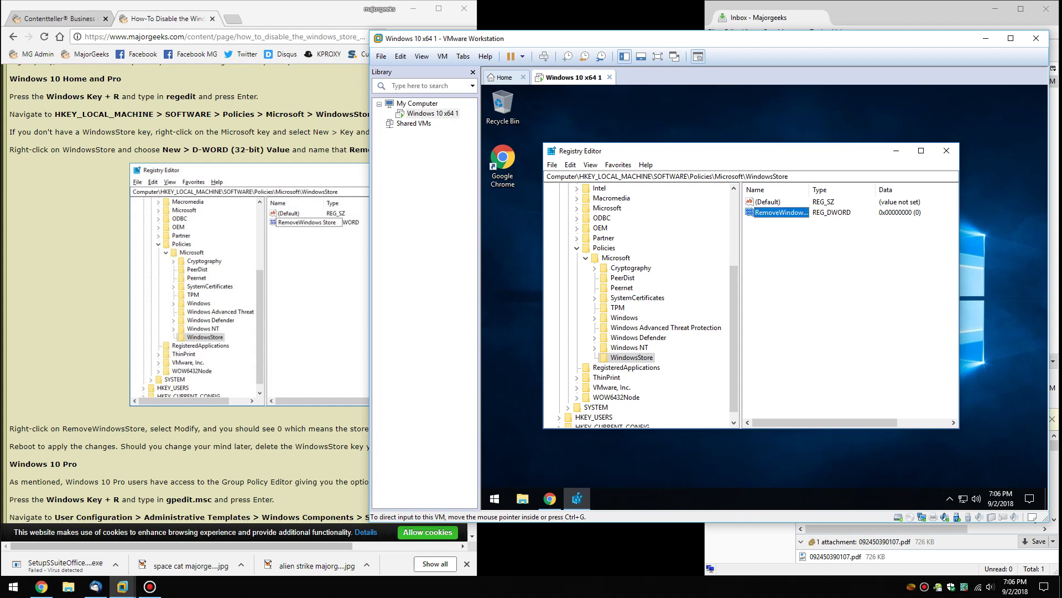
- Open the RemoveWindowsStore value for editing, enter 1 as its data, and cancel the edit
scroll(216, 293, "down", 3)
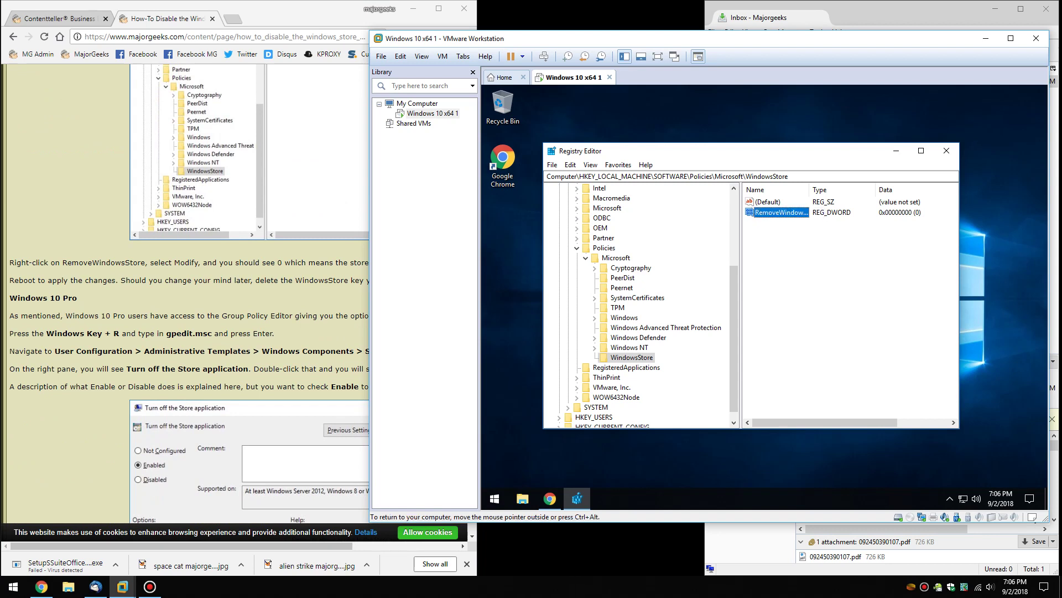
right_click(774, 212)
key("Return")
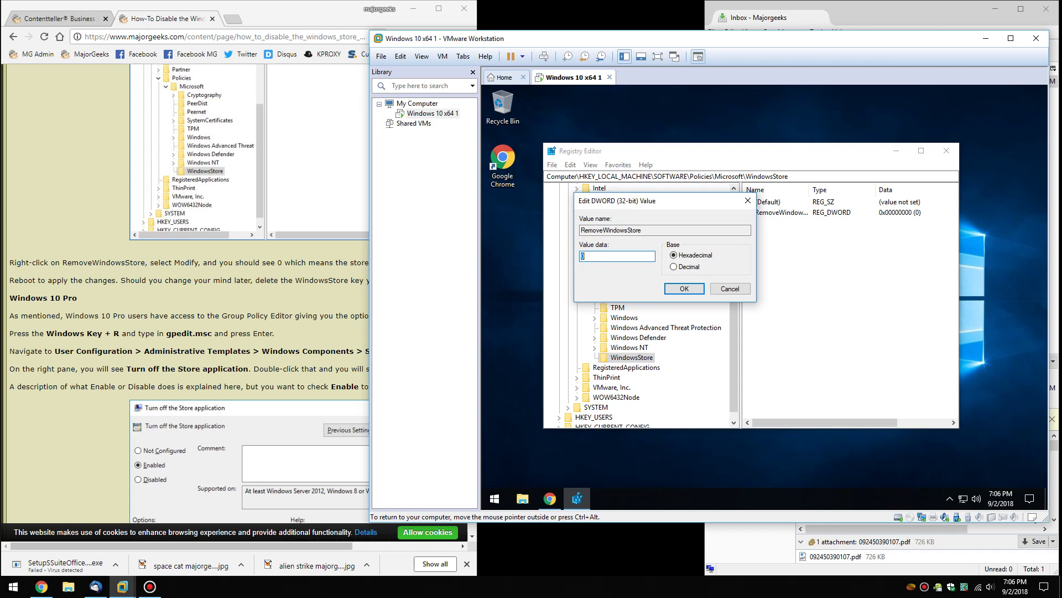
left_click(309, 298)
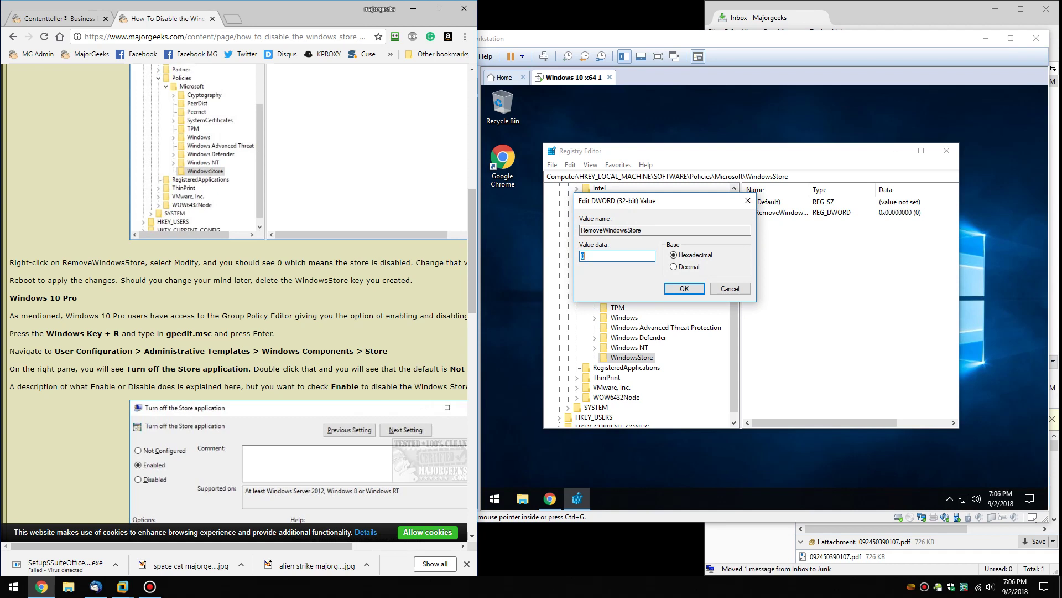
key("alt+Tab")
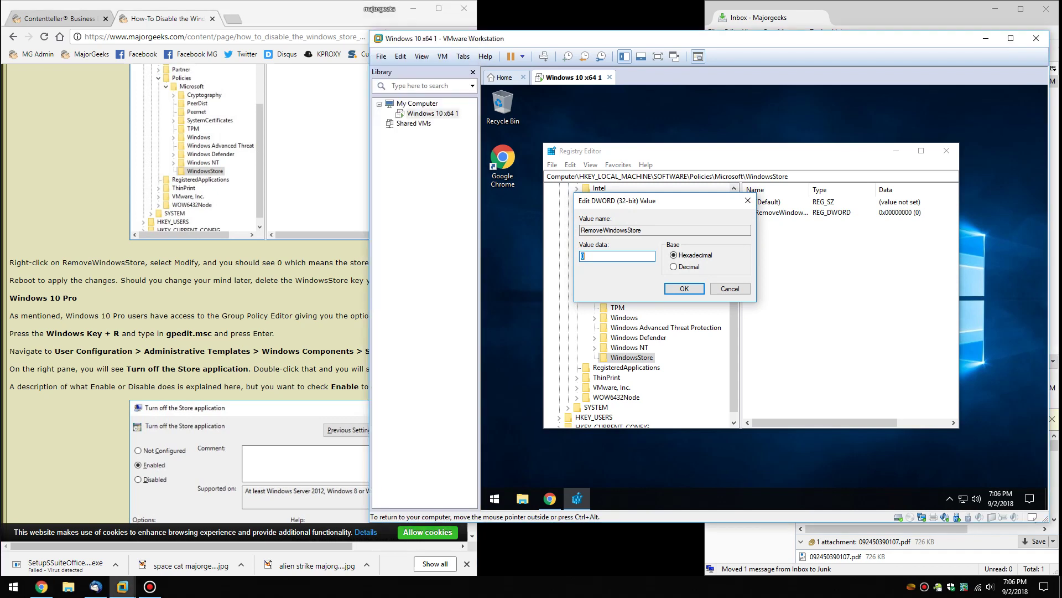
type("1")
left_click(731, 289)
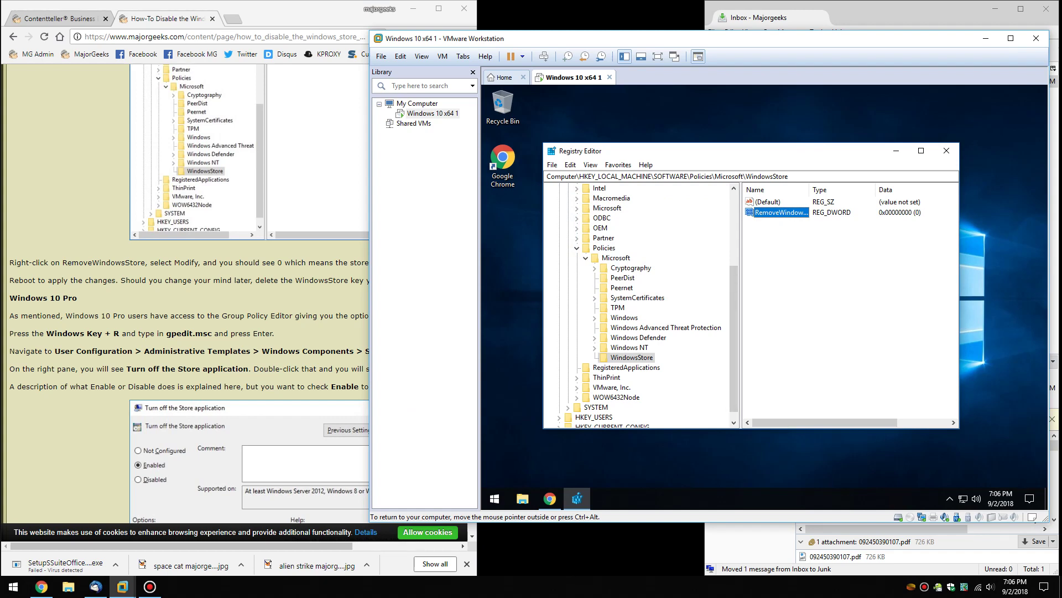
- Delete the WindowsStore key from Policies\Microsoft and confirm the deletion
scroll(199, 293, "up", 4)
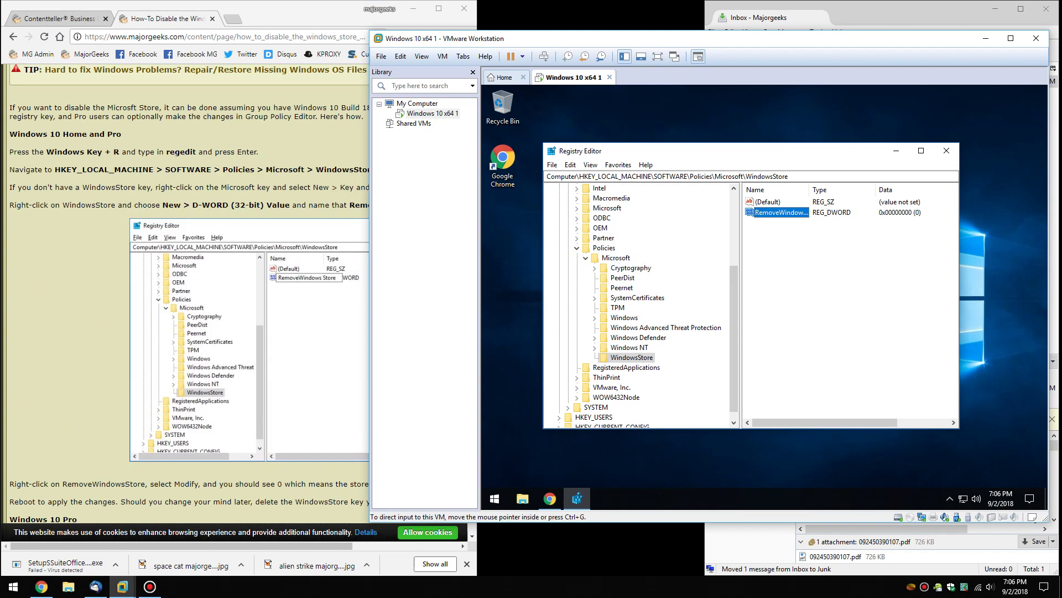
scroll(188, 293, "up", 2)
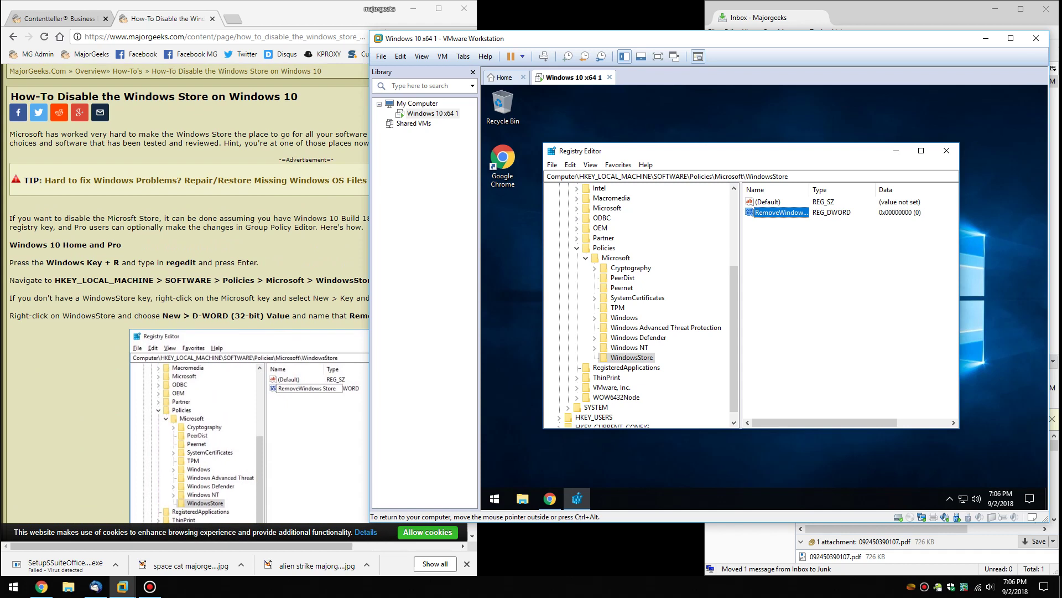
left_click(632, 357)
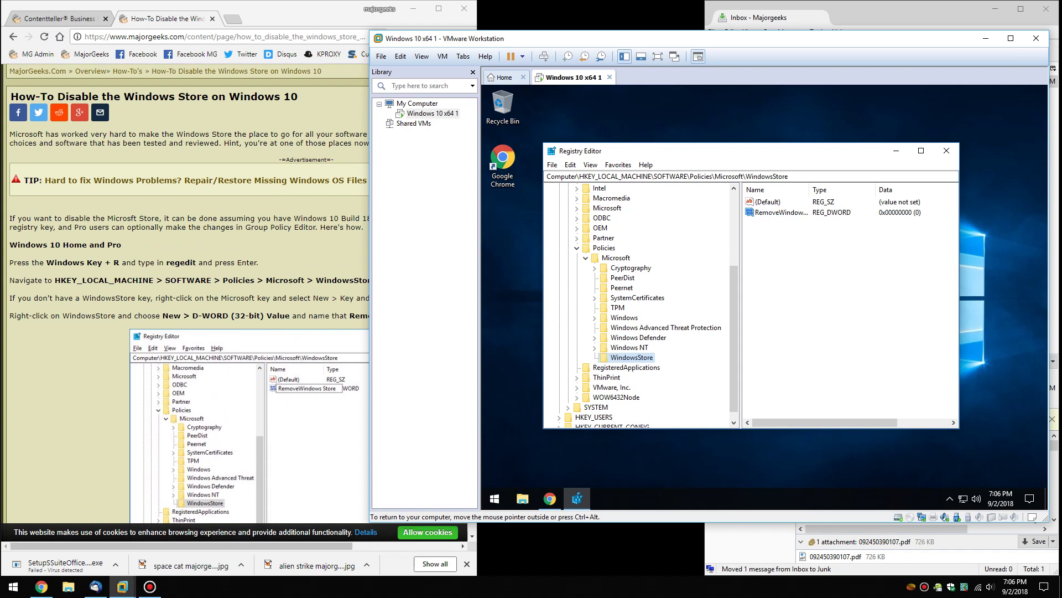
right_click(630, 358)
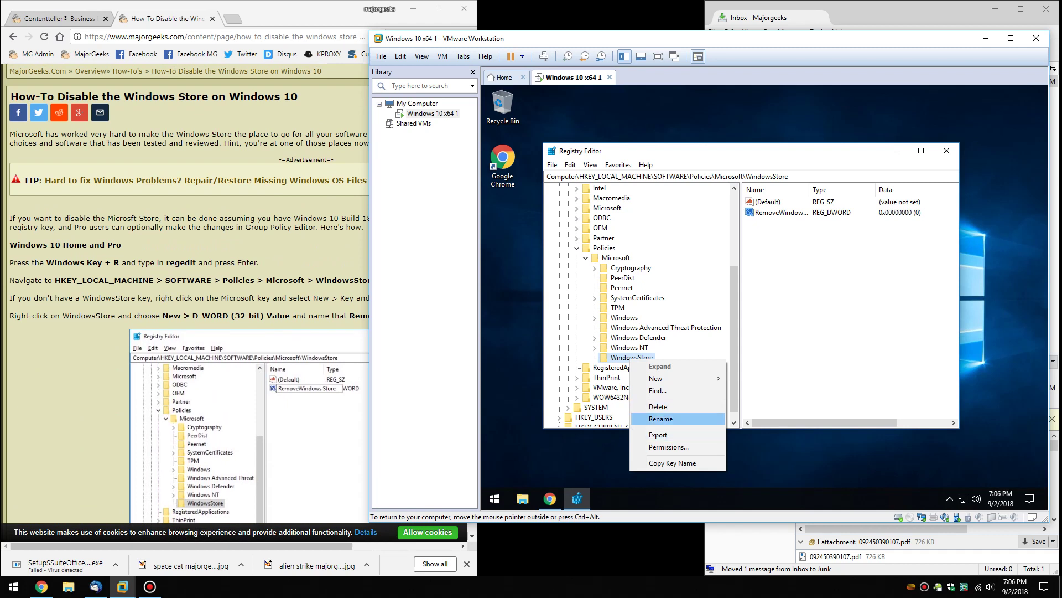
left_click(658, 406)
key("Return")
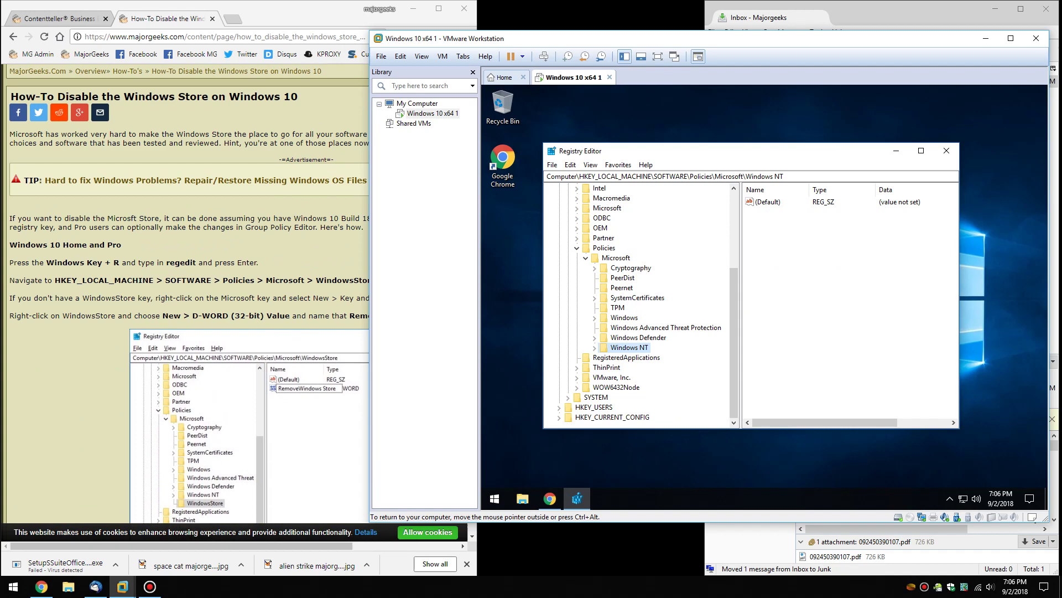
- Switch from the virtual machine to the browser and read the article's Windows 10 Pro instructions for the Group Policy Editor
key("ctrl+alt")
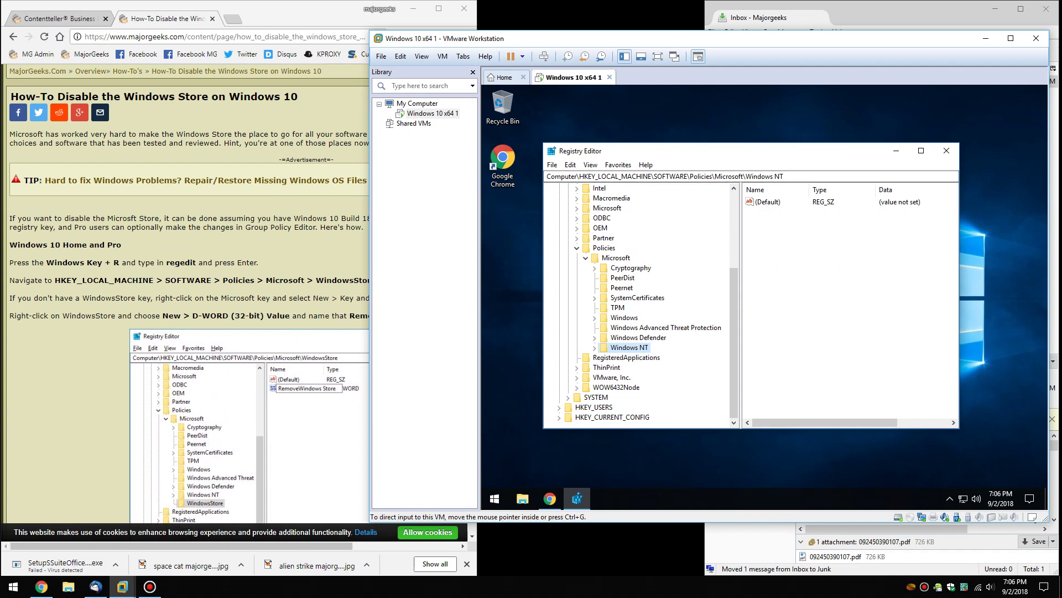
key("alt+Tab")
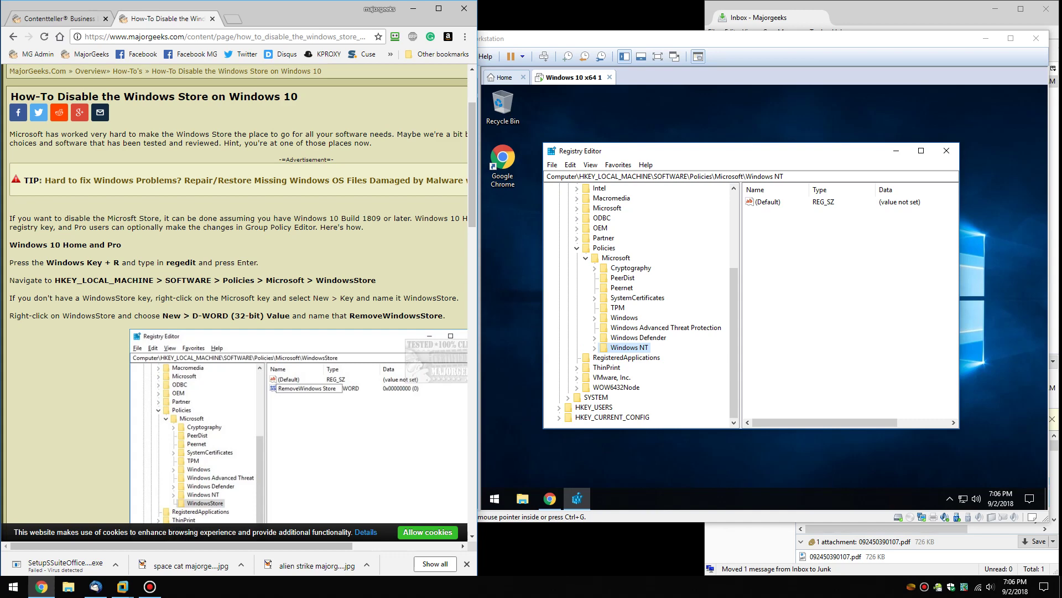
left_click(150, 586)
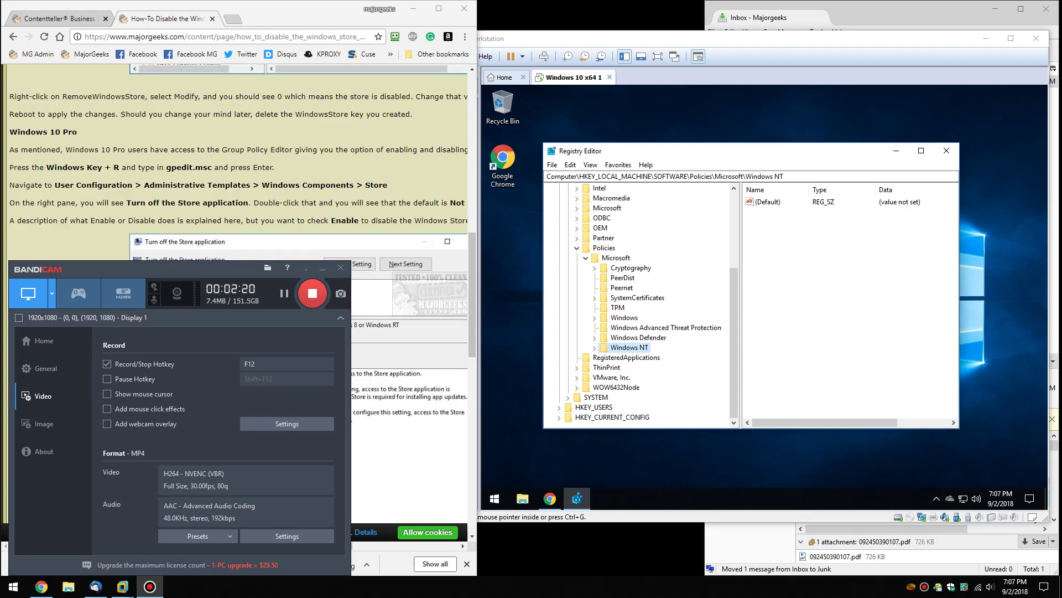
- Return to the virtual machine, close the Registry Editor and launch the Local Group Policy Editor with gpedit.msc
left_click(864, 151)
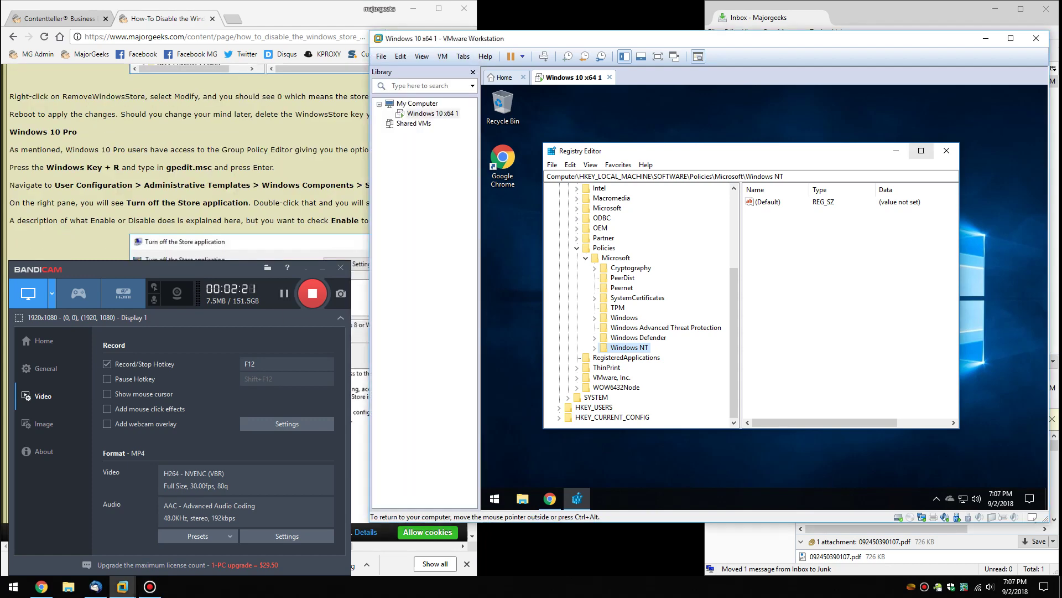
left_click(947, 151)
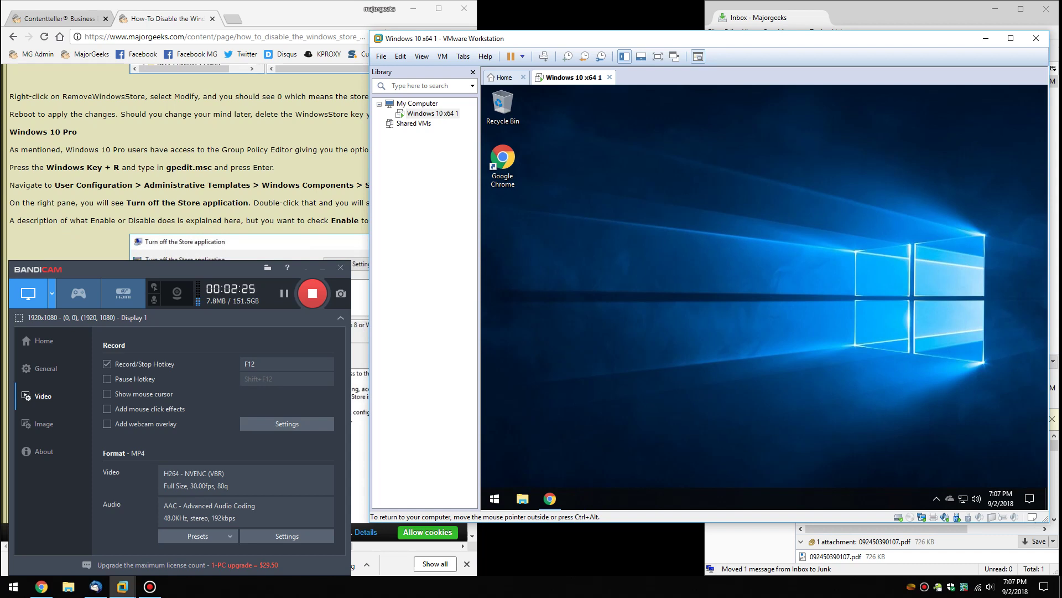
key("super+r")
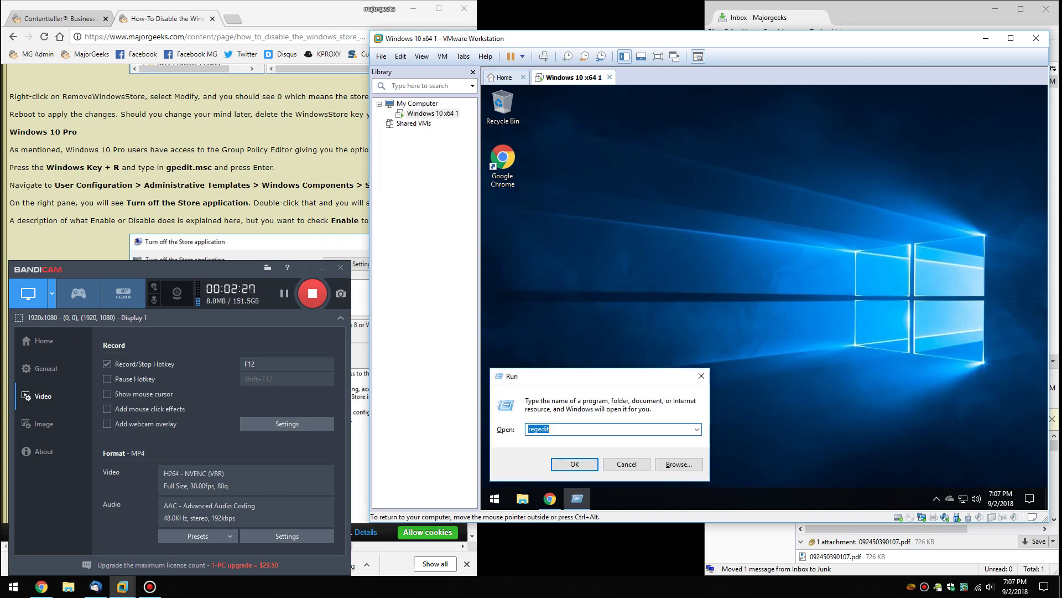
type("gpedit.msc")
key("Return")
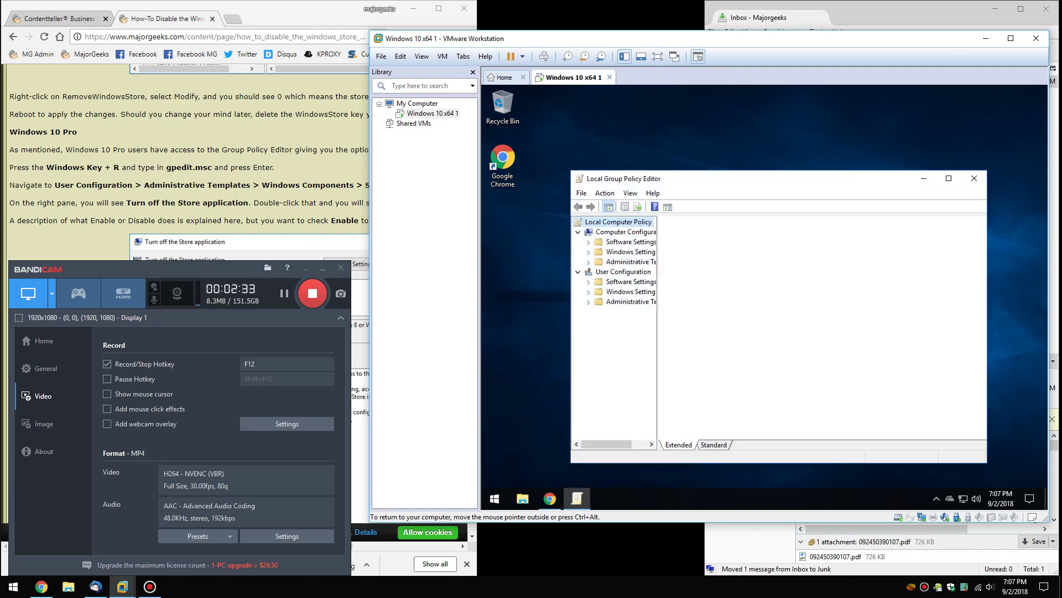
- Following the article's path, open the Store folder under User Configuration > Administrative Templates > Windows Components
left_click(233, 167)
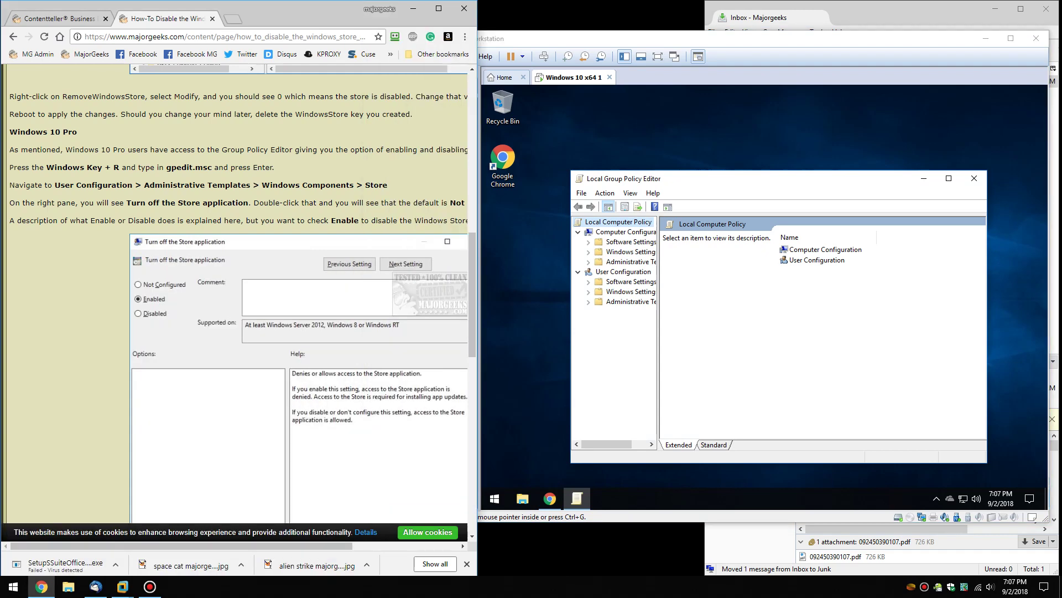
key("alt+Tab")
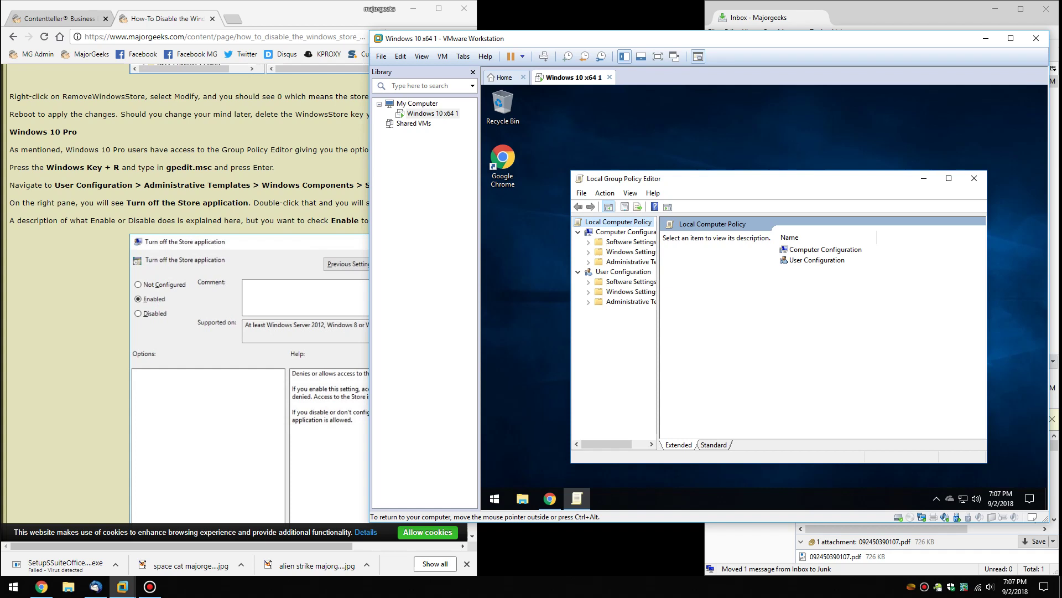
key("alt+Tab")
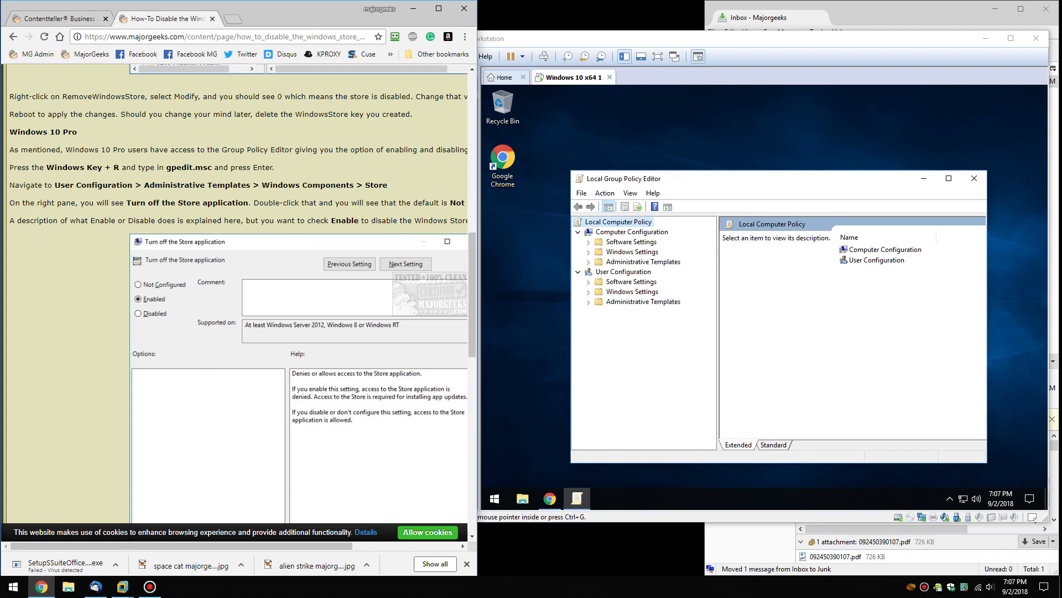
key("alt+Tab")
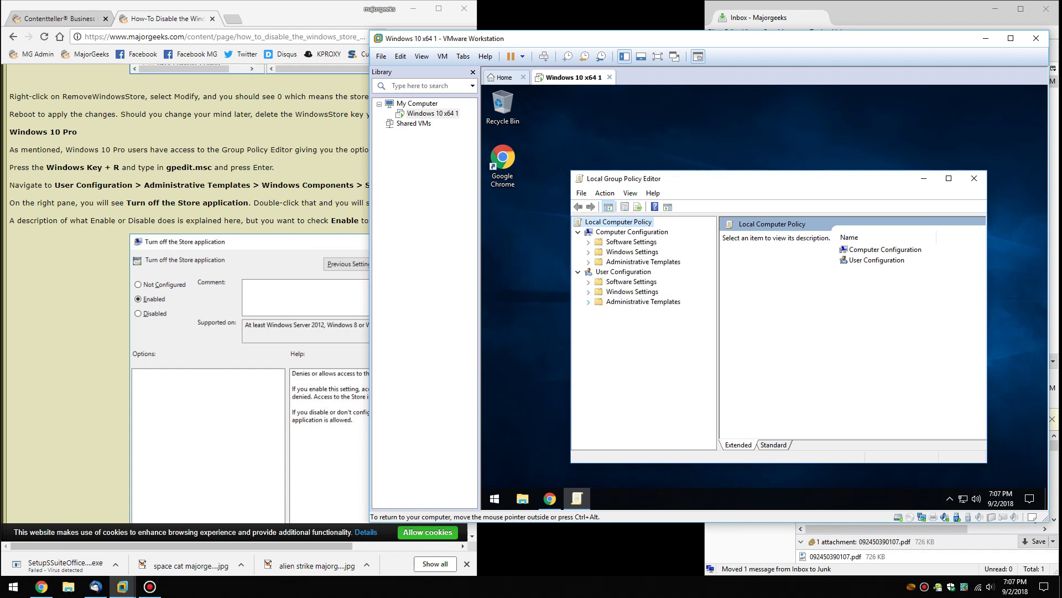
left_click(589, 301)
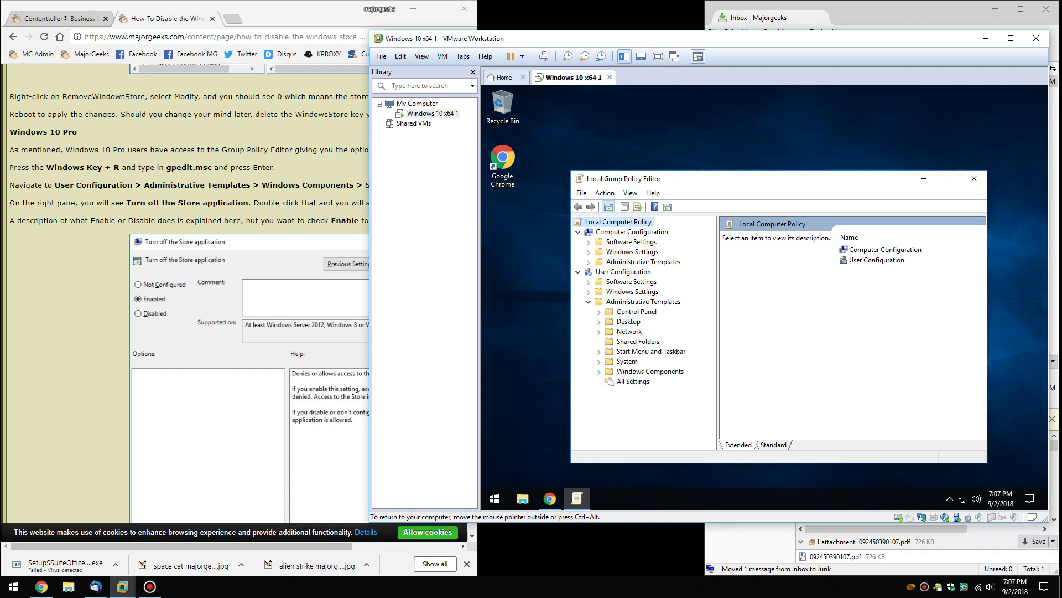
left_click(598, 372)
left_click(332, 332)
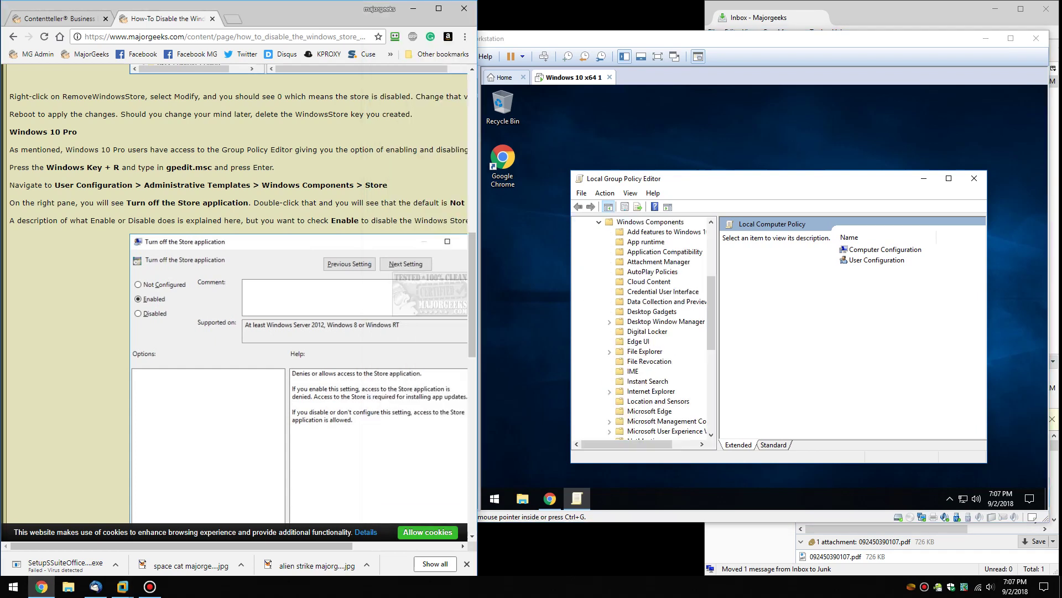
key("alt+Tab")
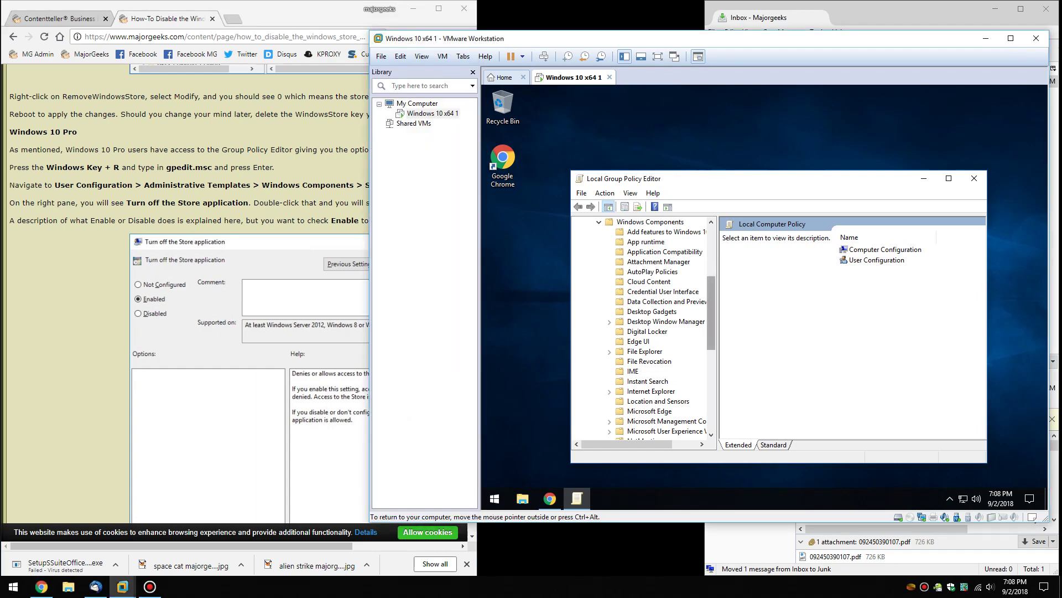
scroll(712, 313, "down", 8)
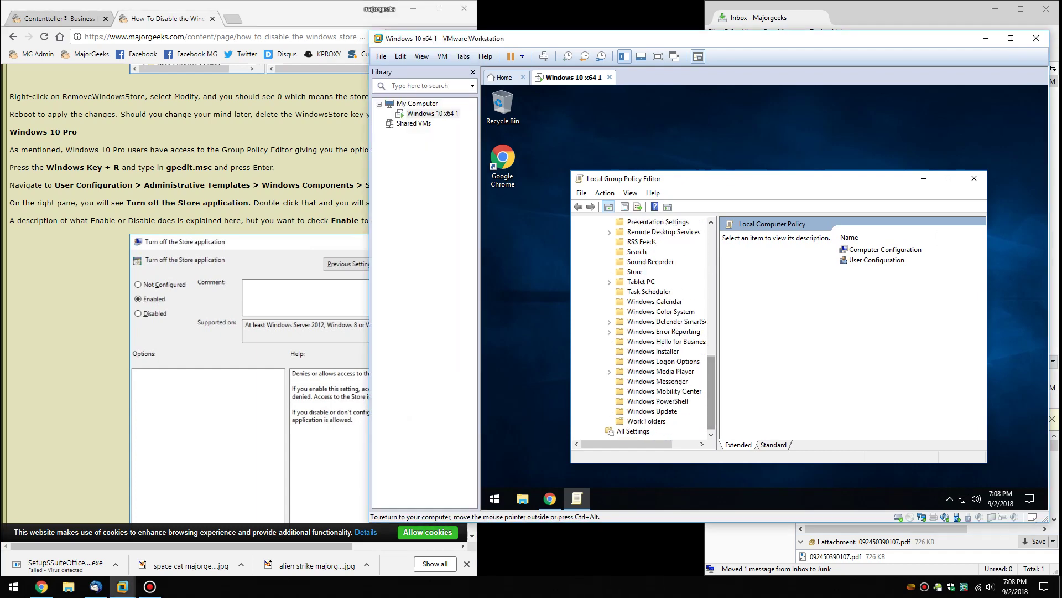
left_click(635, 272)
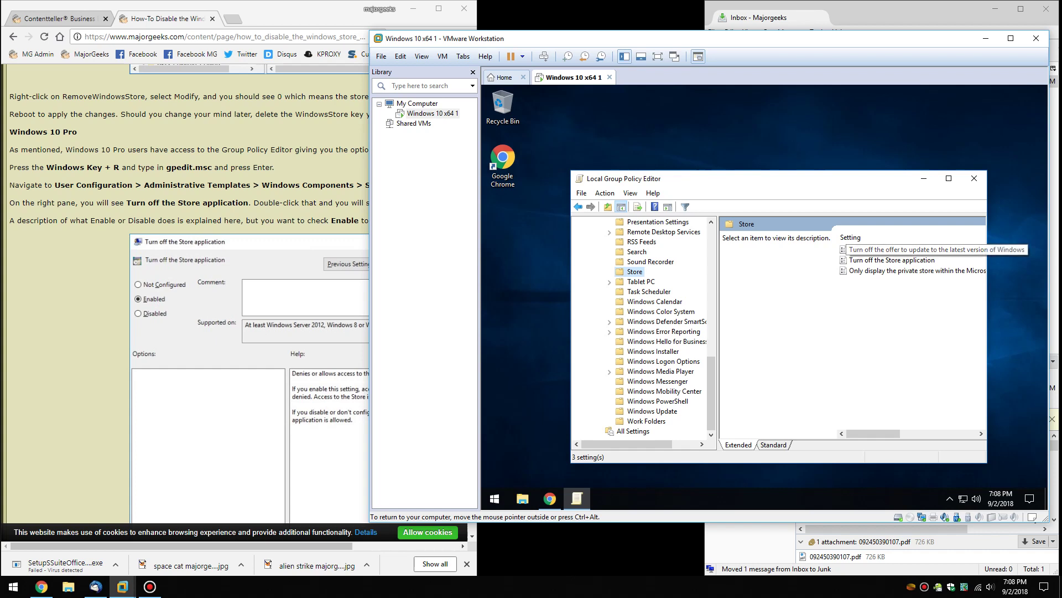
- Set the "Turn off the Store application" policy to Enabled, apply it and close its settings dialog
left_click(892, 260)
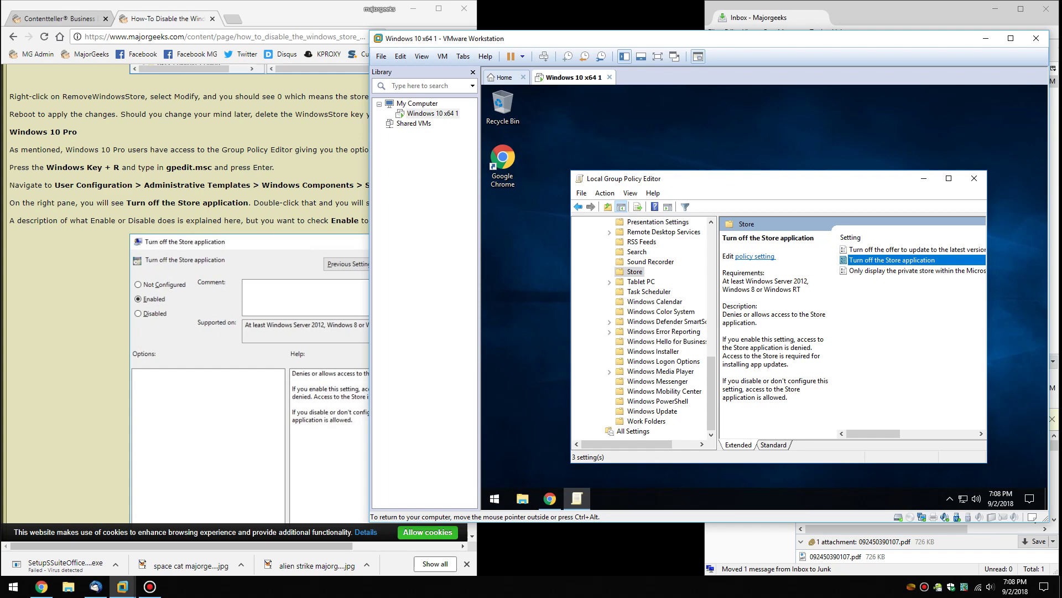
double_click(891, 260)
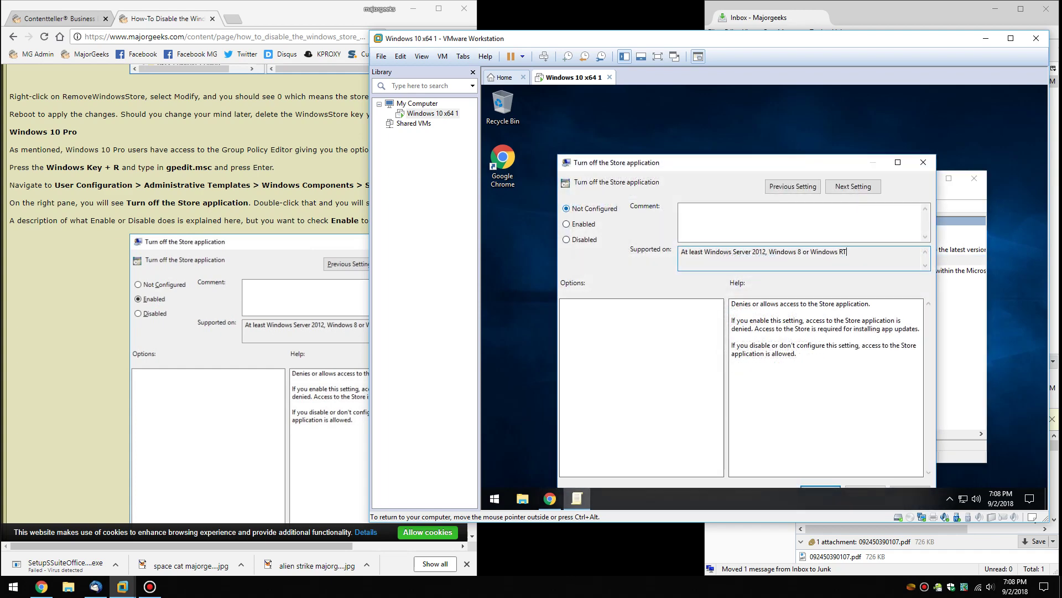
key("ctrl+alt")
key("alt+Tab")
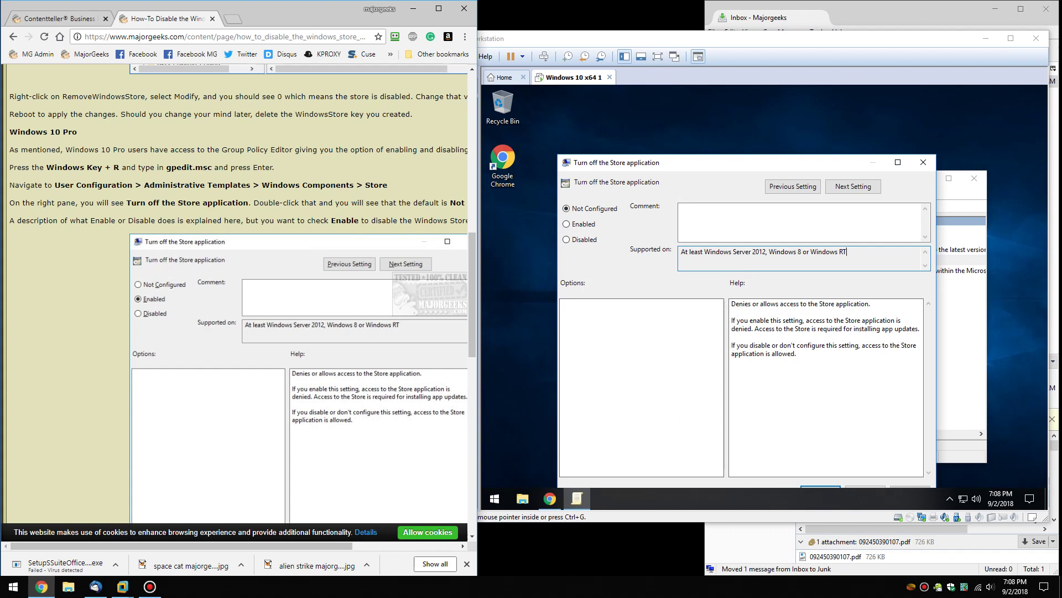
left_click(566, 224)
left_click(566, 224)
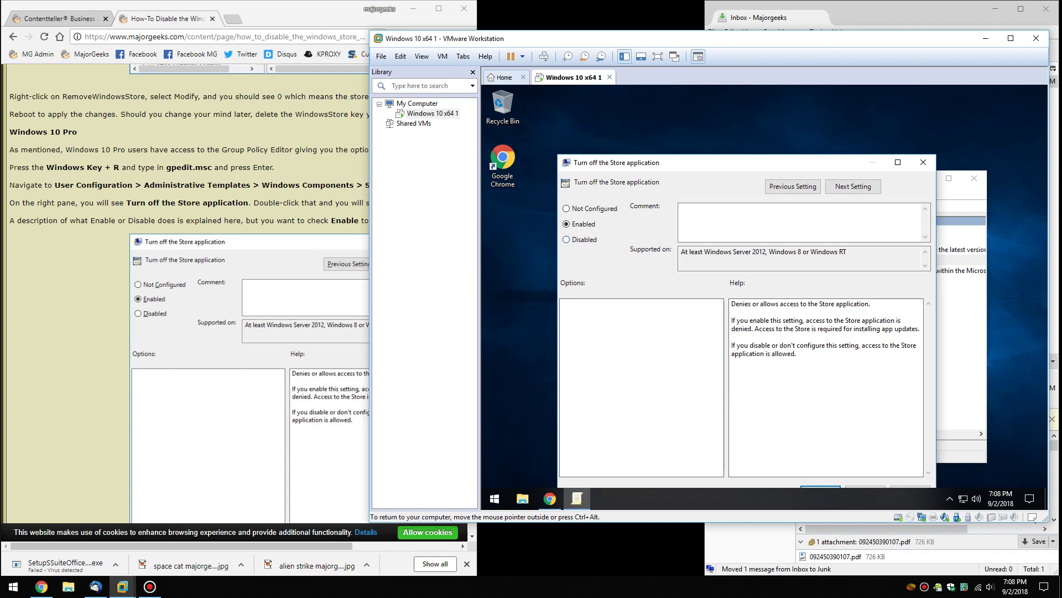
left_click_drag(809, 169, 814, 130)
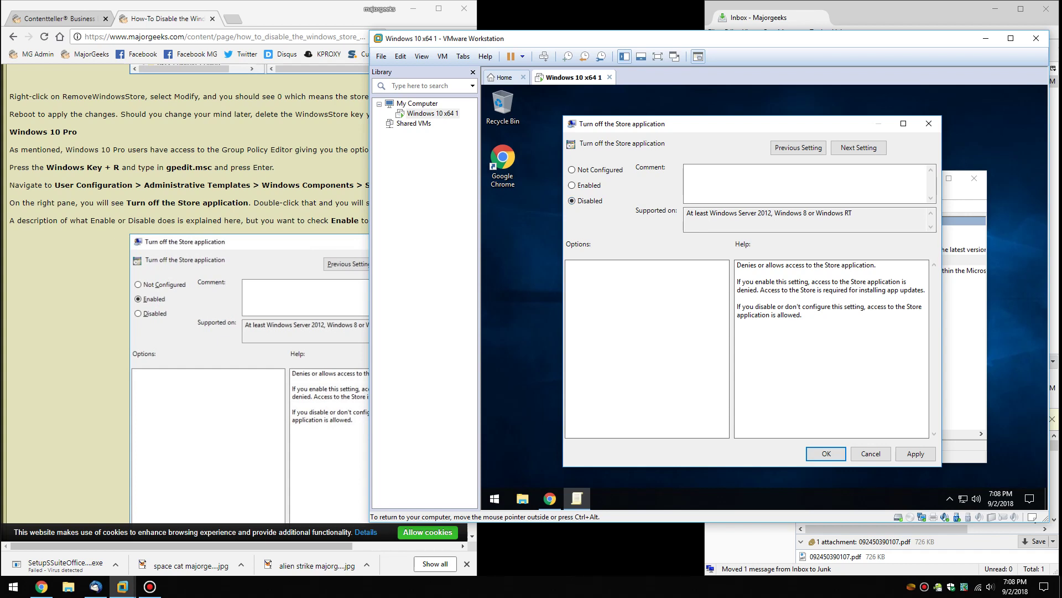
left_click(573, 186)
left_click(916, 454)
left_click(826, 454)
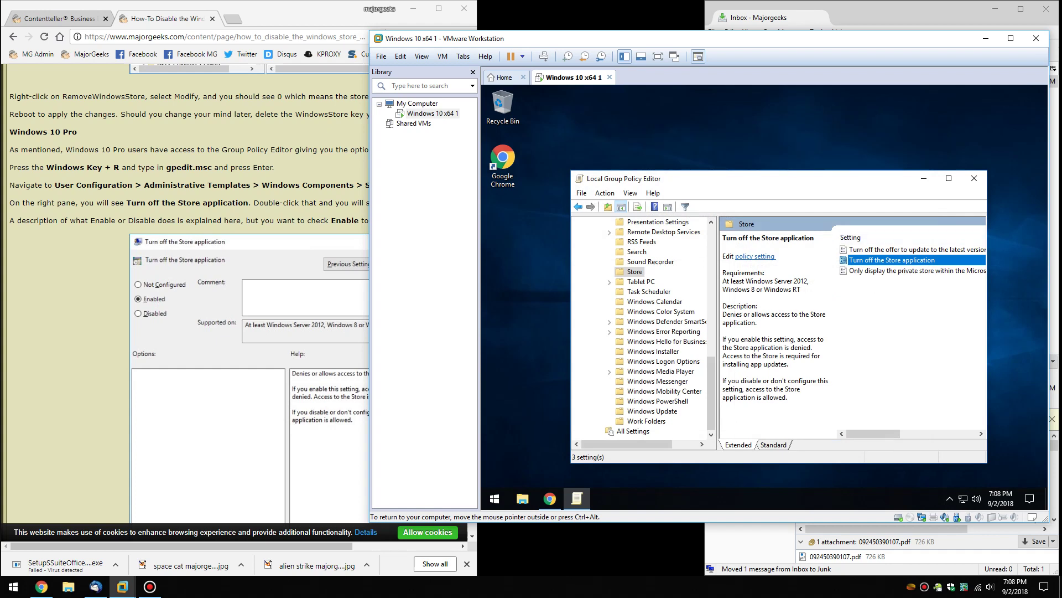
left_click_drag(847, 178, 839, 128)
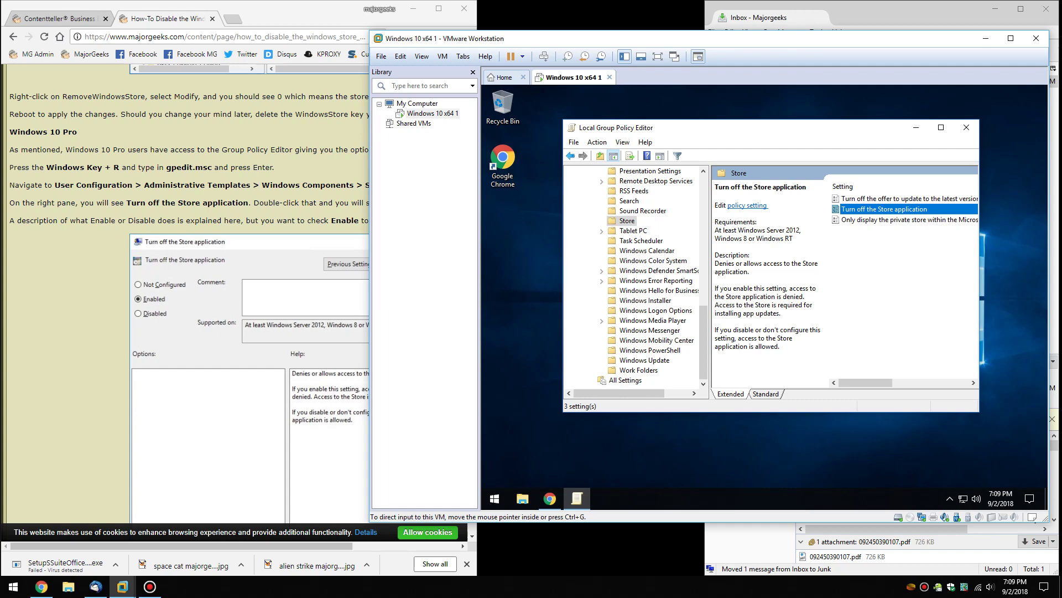
scroll(188, 293, "up", 7)
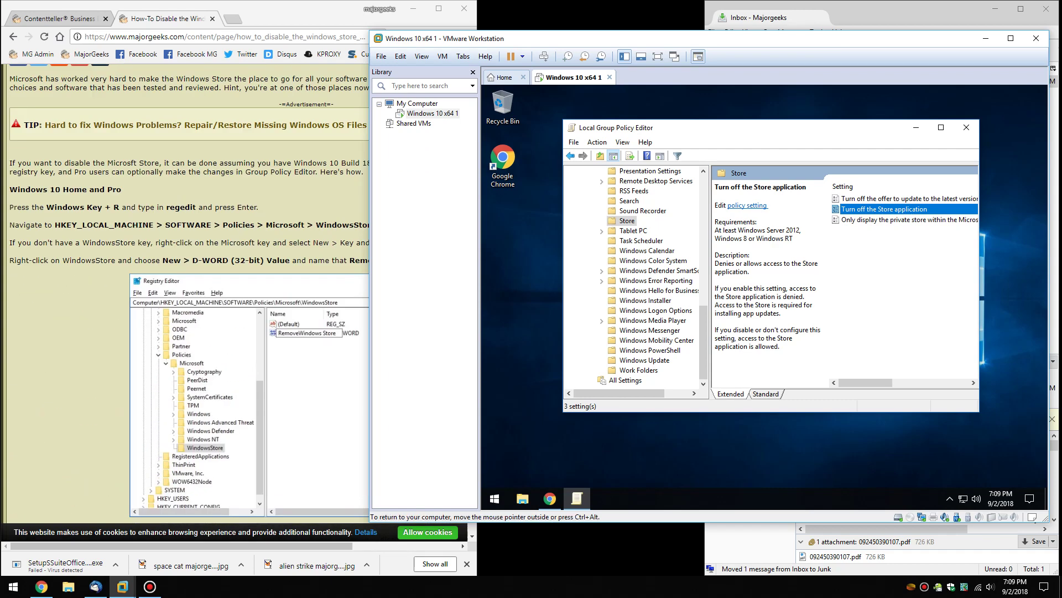
left_click(150, 586)
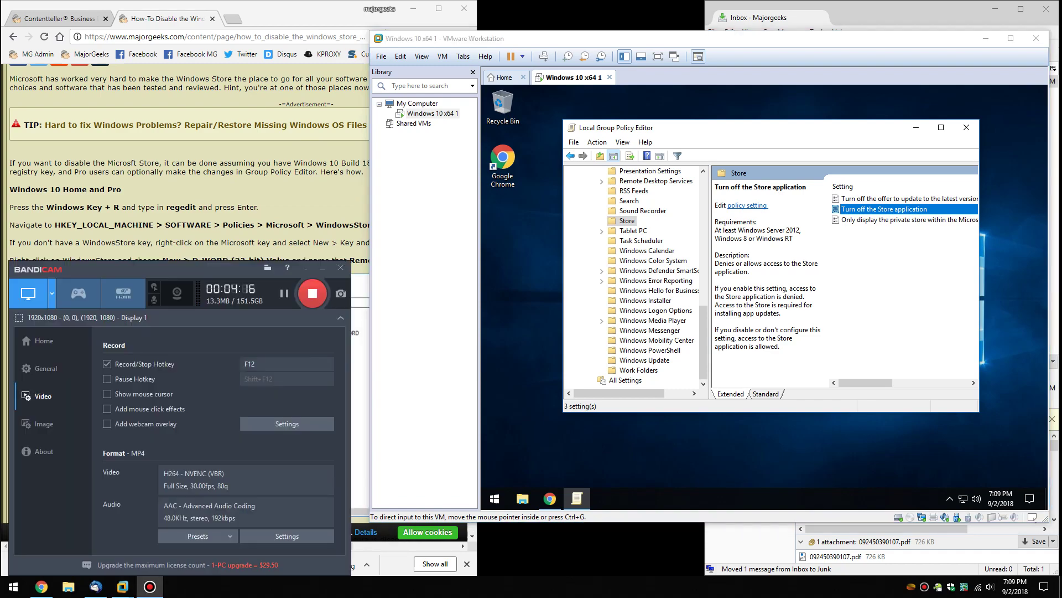